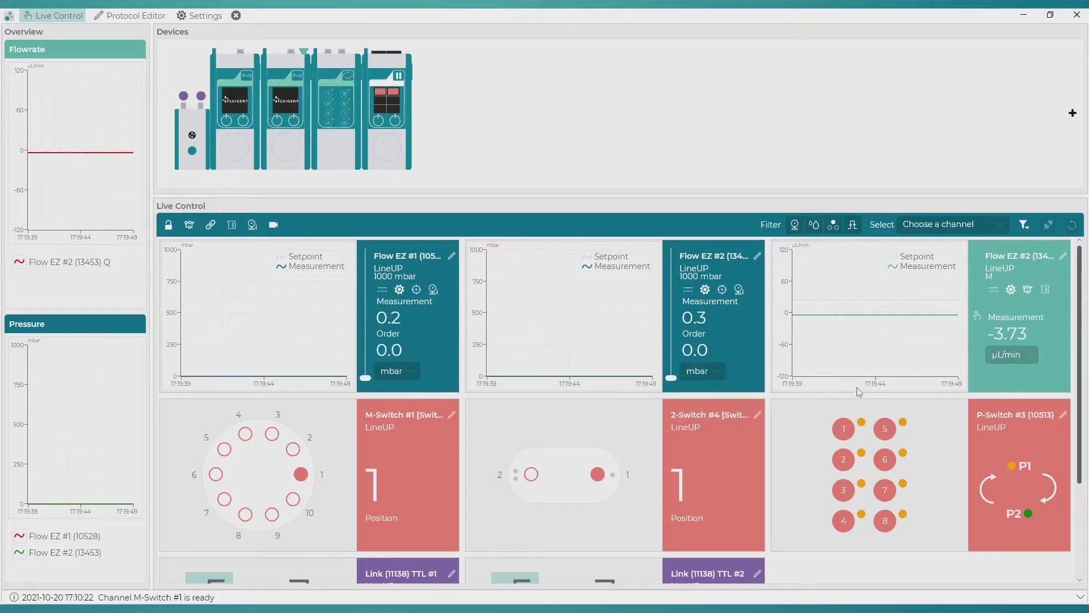
scroll(858, 393, "down", 3)
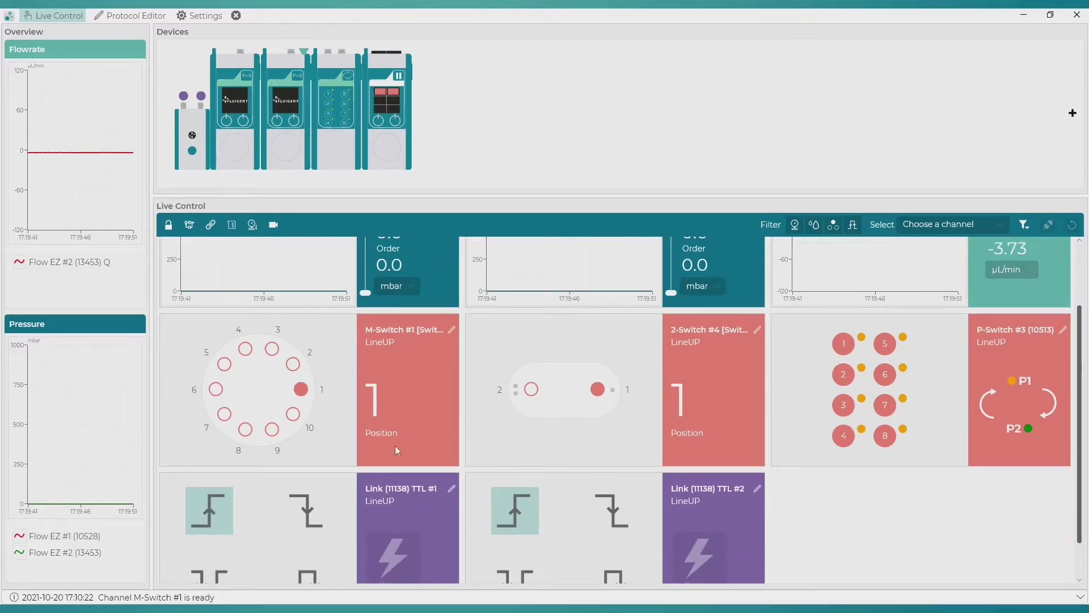
scroll(324, 468, "down", 2)
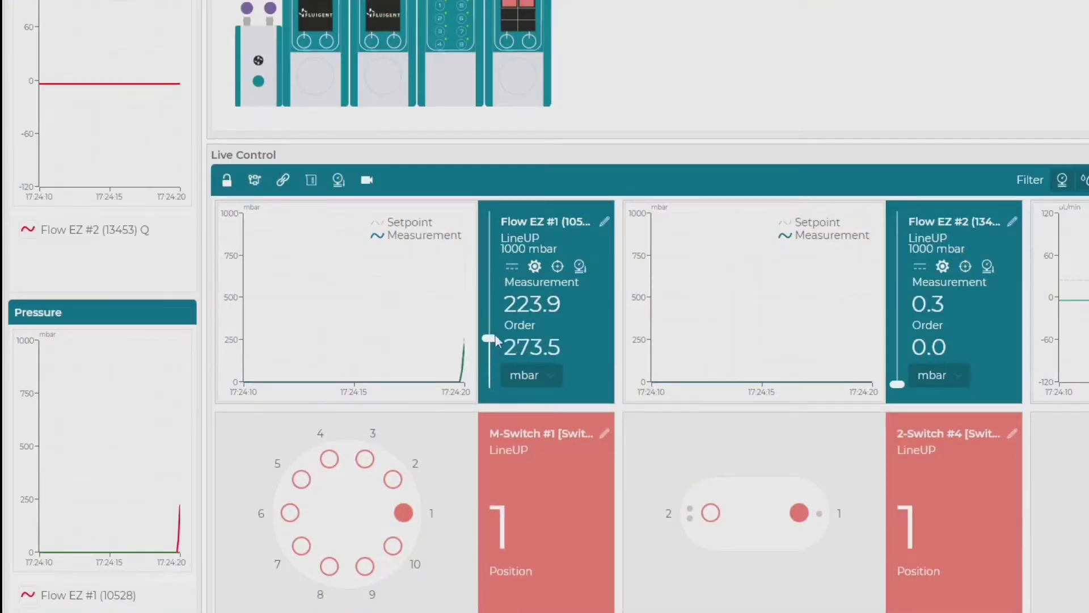
Vary Flow EZ #1's pressure order to about 376 mbar and reset its chart zoom.
left_click_drag(496, 268, 490, 321)
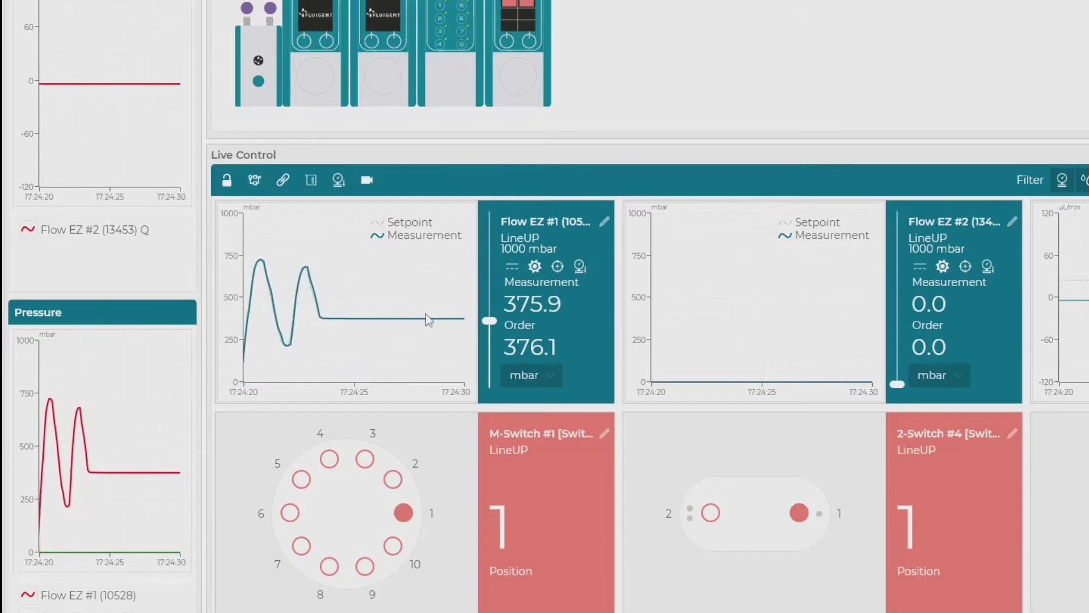
scroll(426, 322, "down", 1)
left_click_drag(426, 323, 338, 271)
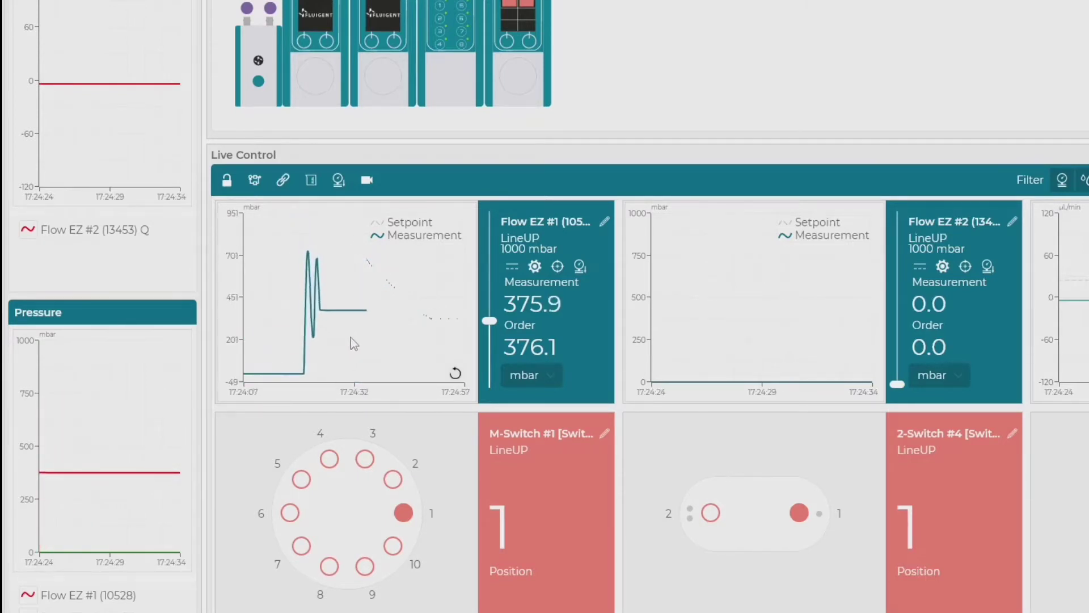
left_click(453, 374)
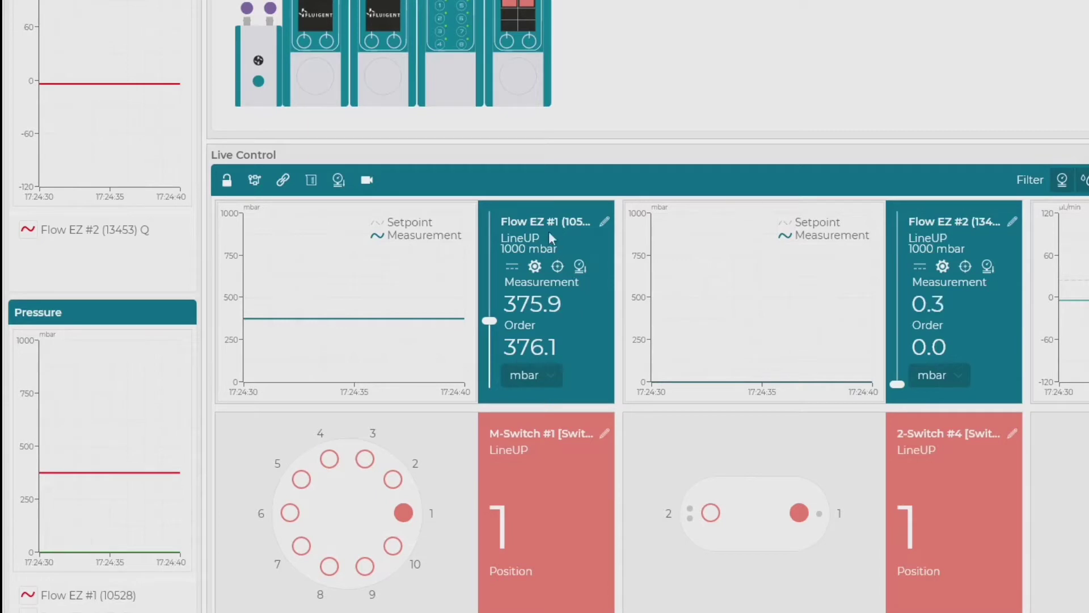
Rename the channel F1 and keep mbar as its pressure unit.
left_click(601, 222)
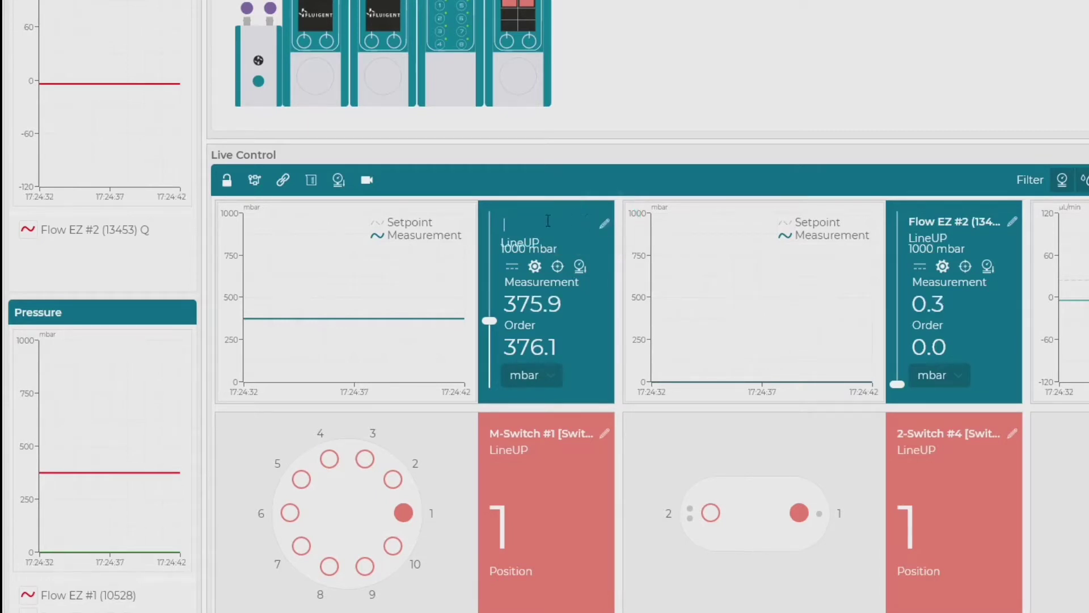
type("F")
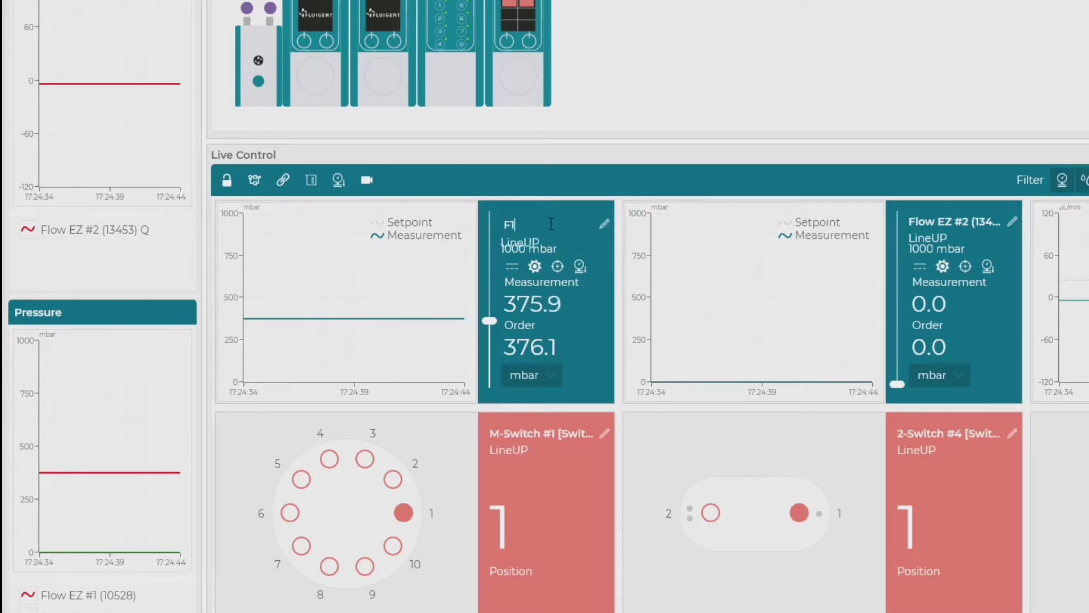
key("Tab")
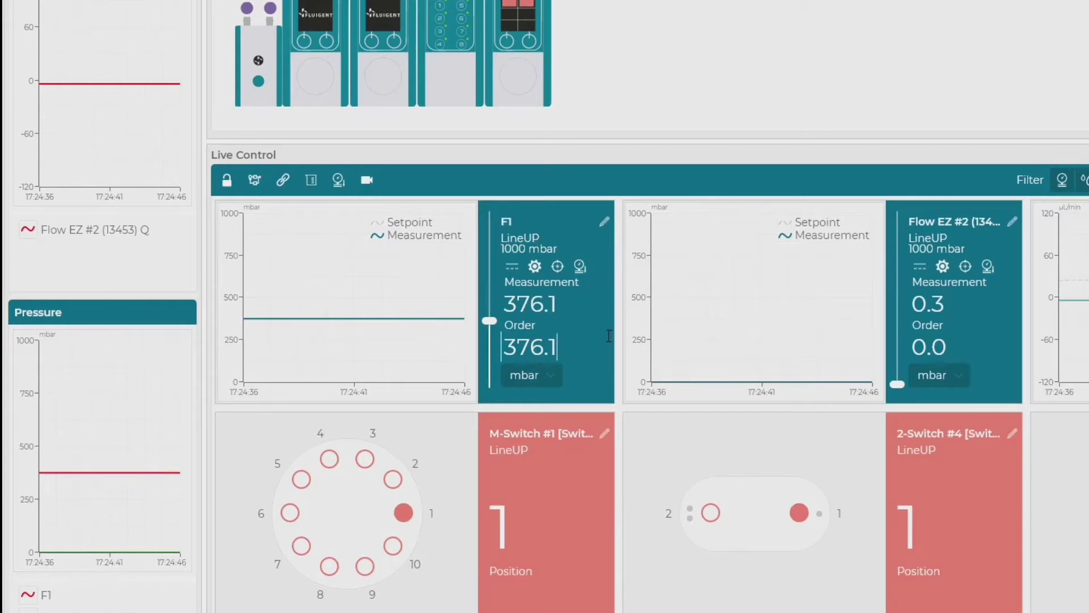
left_click(548, 375)
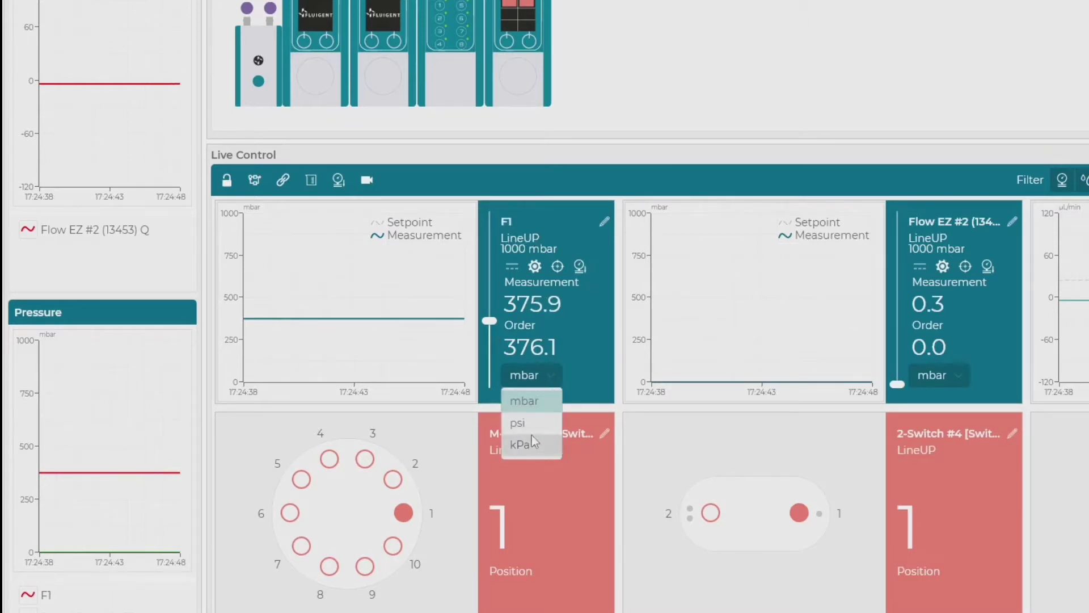
left_click(538, 405)
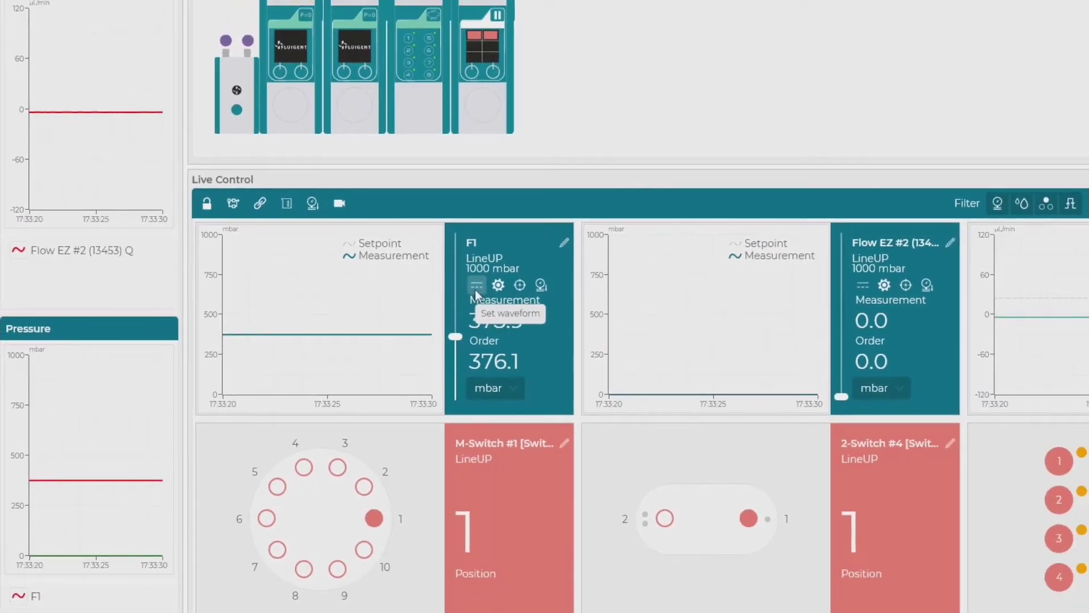
Browse F1's waveform types (square, triangle, custom) and settle on sine.
left_click(476, 289)
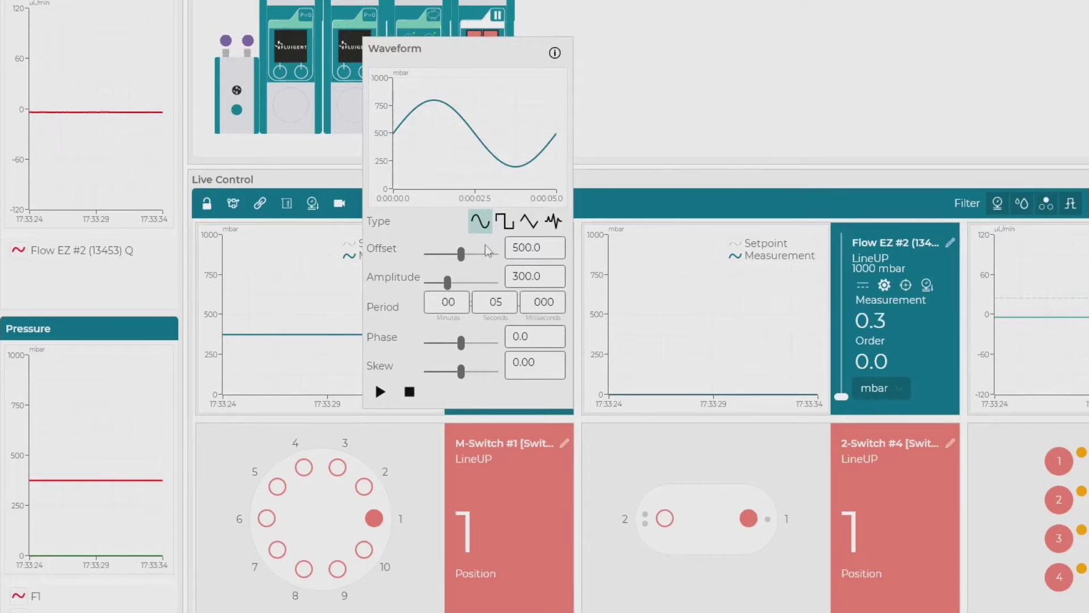
left_click(505, 222)
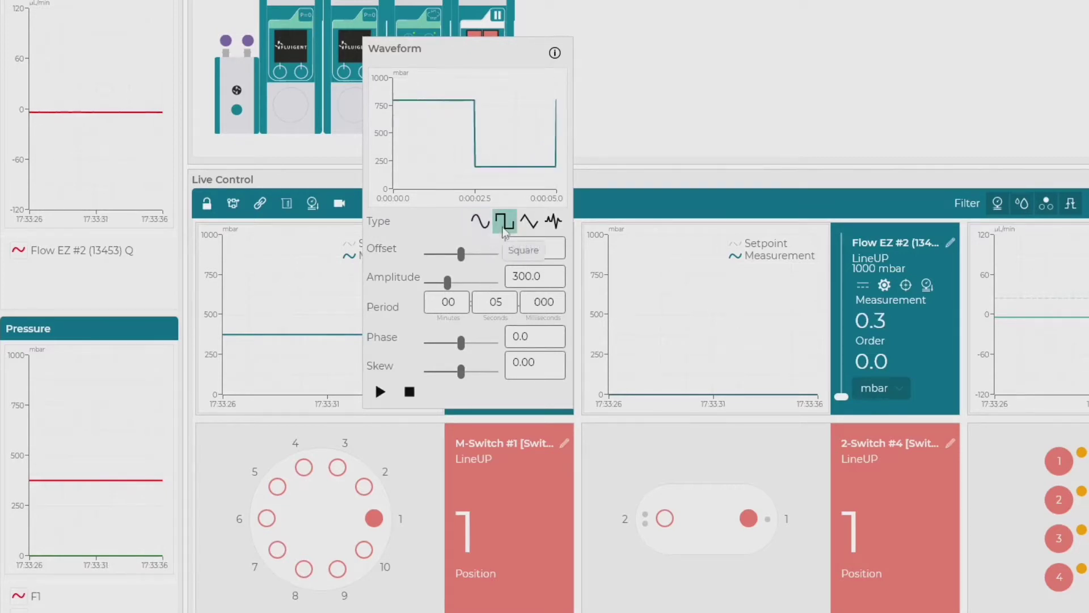
left_click(529, 223)
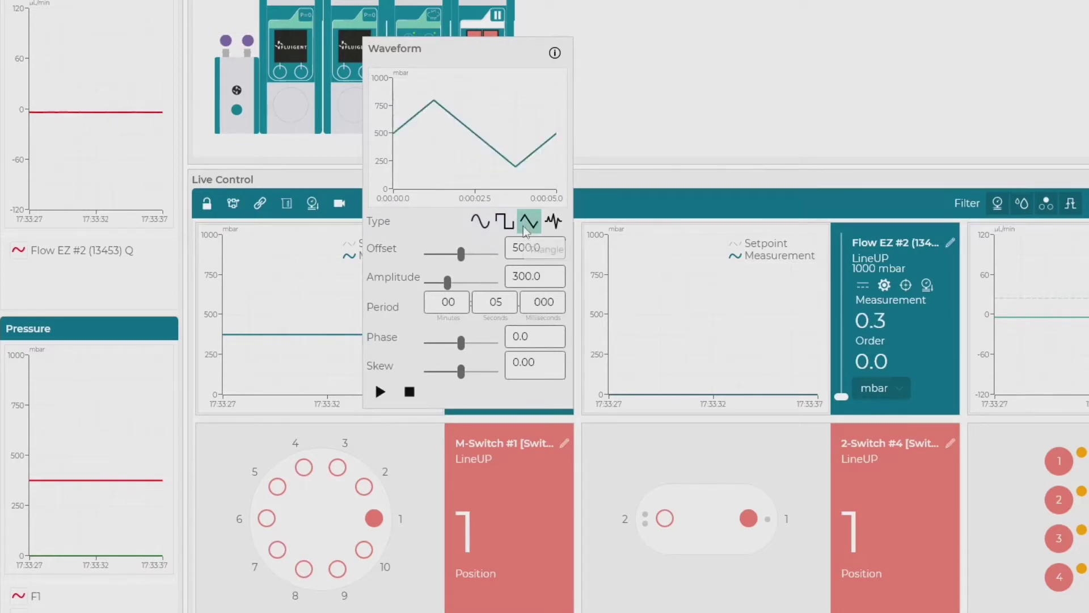
left_click(553, 222)
left_click(520, 299)
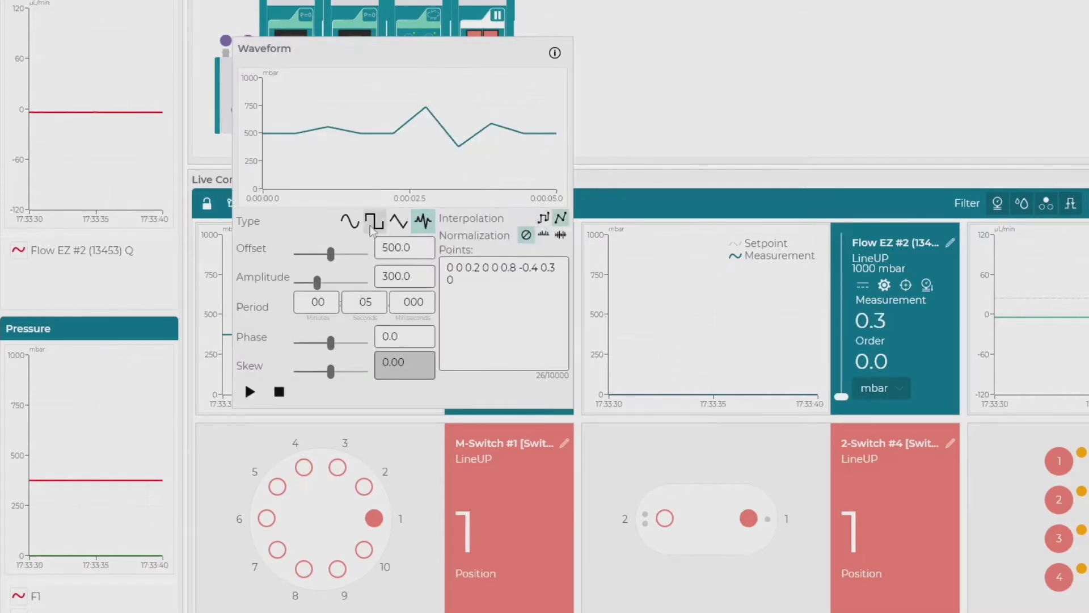
left_click(349, 222)
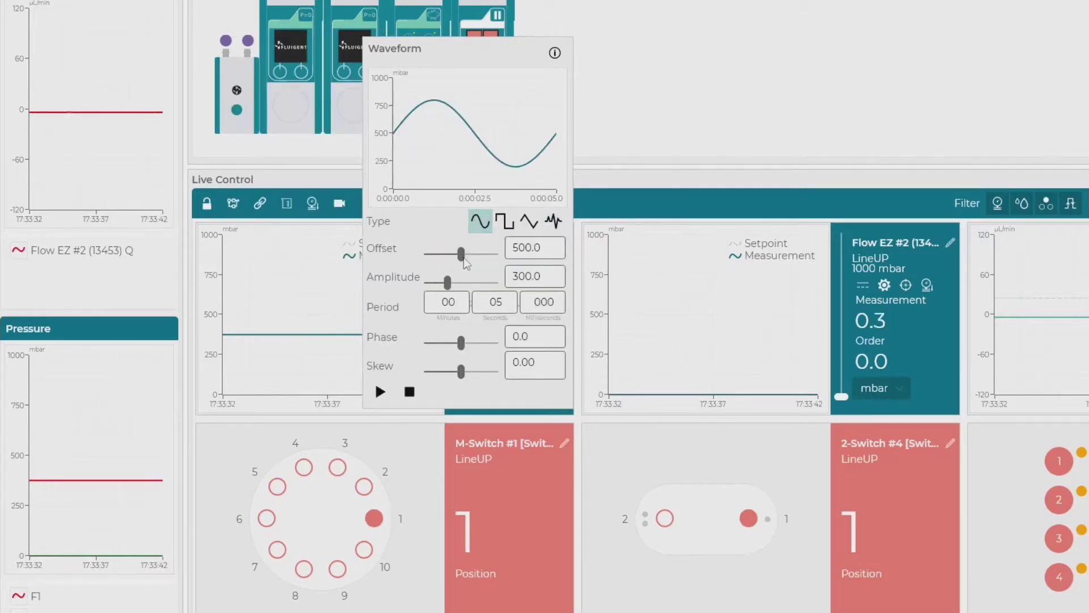
Set offset 346.2, amplitude 432.7, phase -48.5, run the sine wave, then stop it.
mouse_move(460, 253)
left_mouse_down()
mouse_move(450, 253)
mouse_move(456, 282)
left_mouse_up()
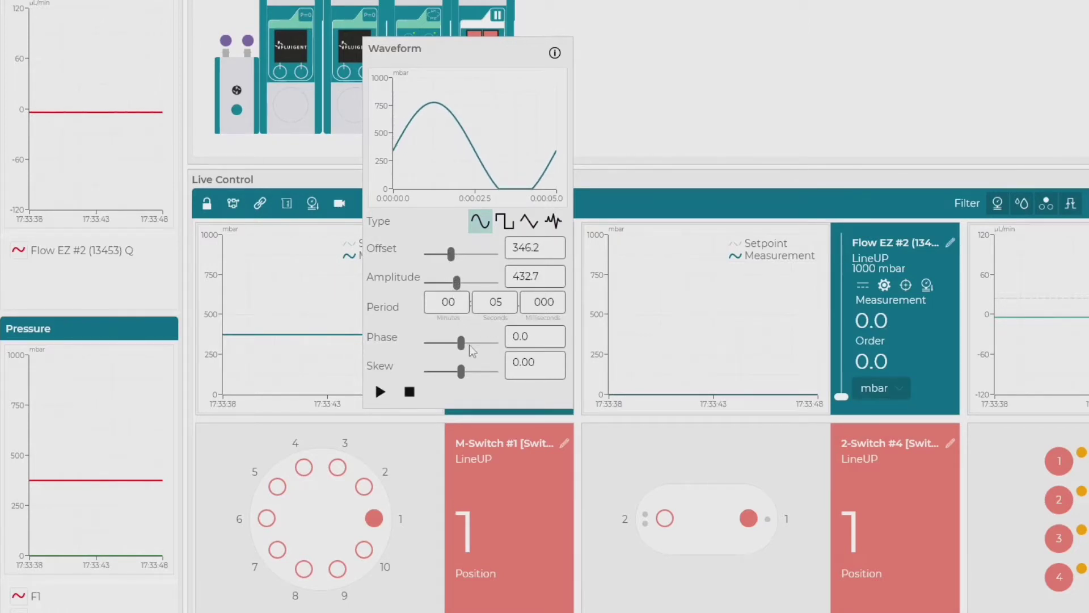
left_click_drag(460, 342, 479, 372)
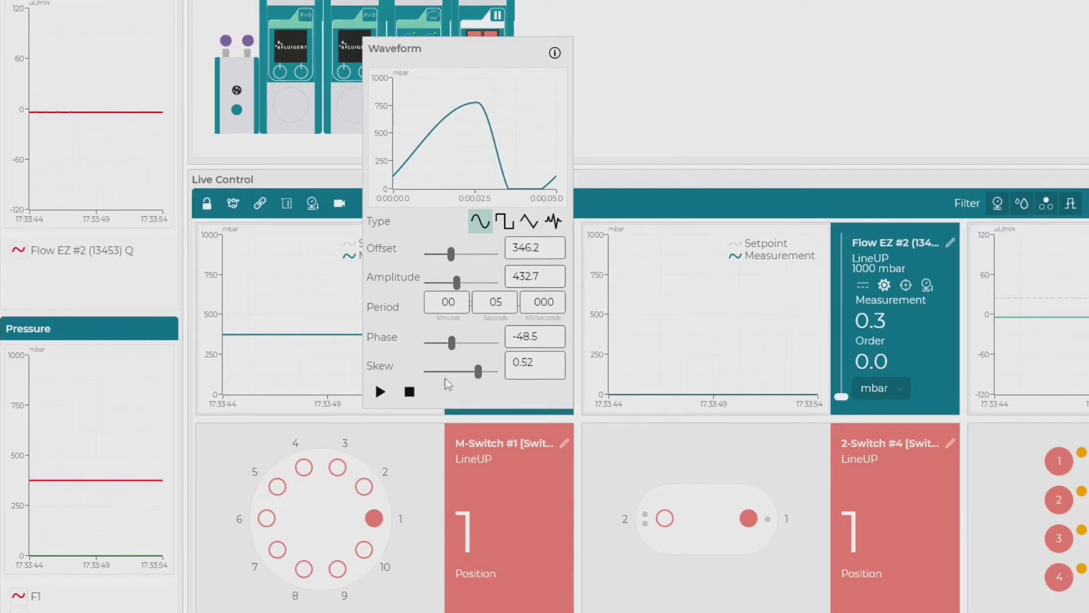
left_click(381, 391)
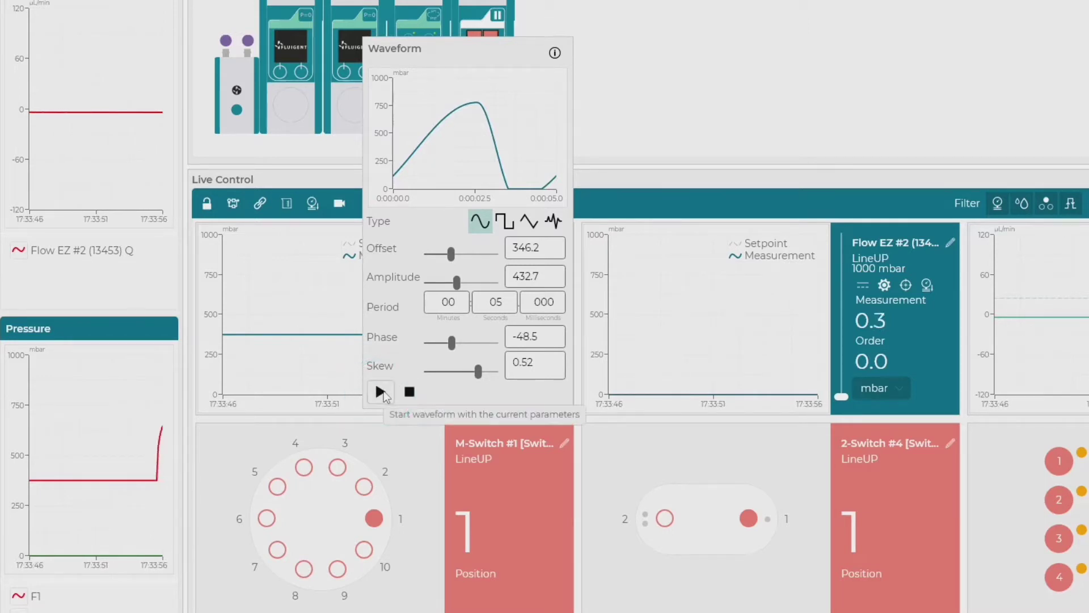
left_click(360, 369)
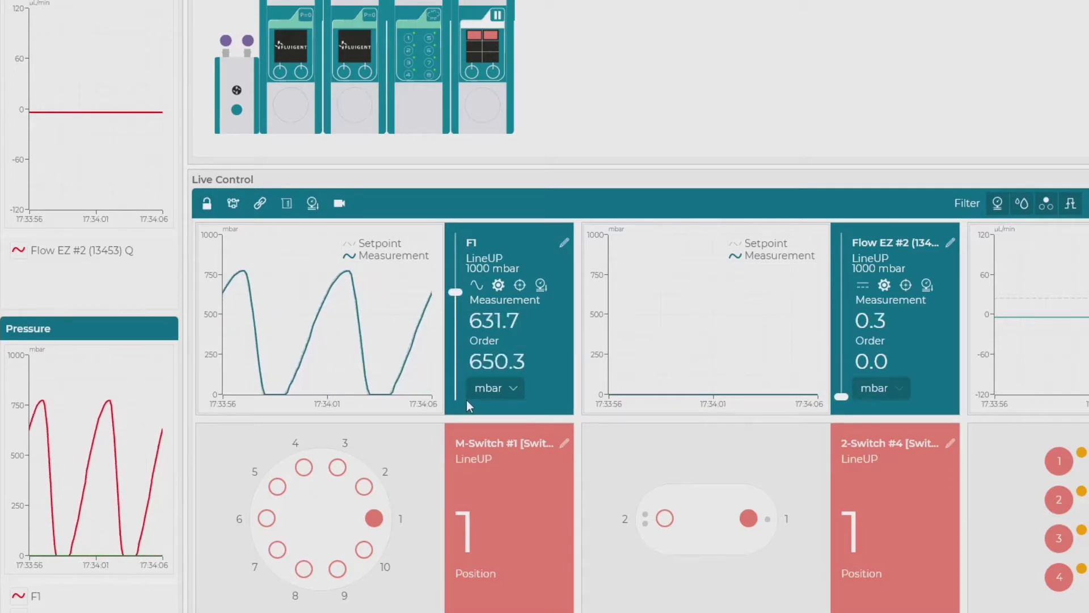
left_click(477, 284)
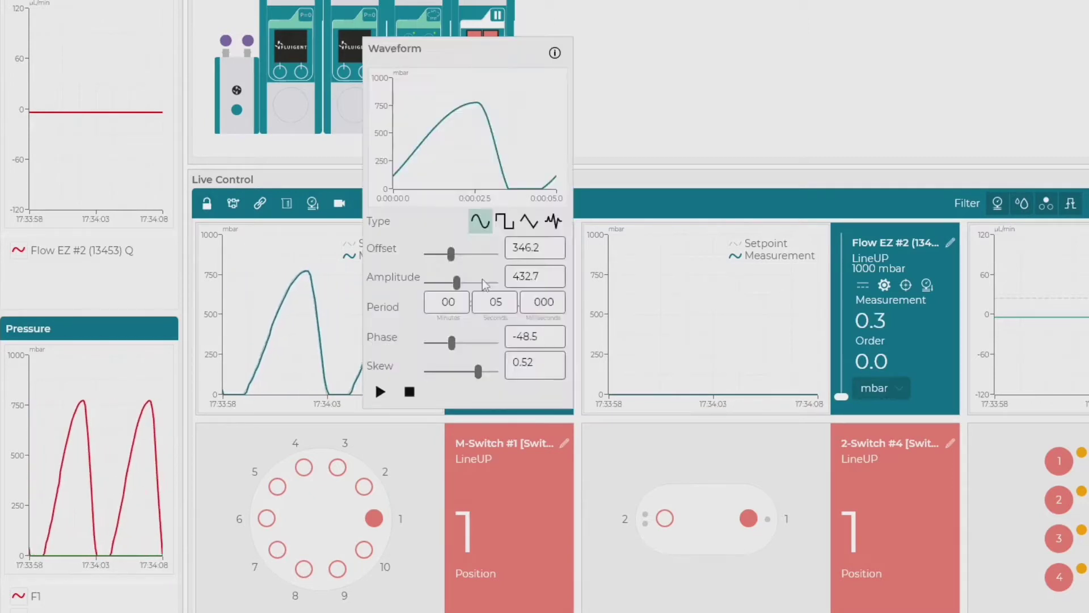
left_click(410, 392)
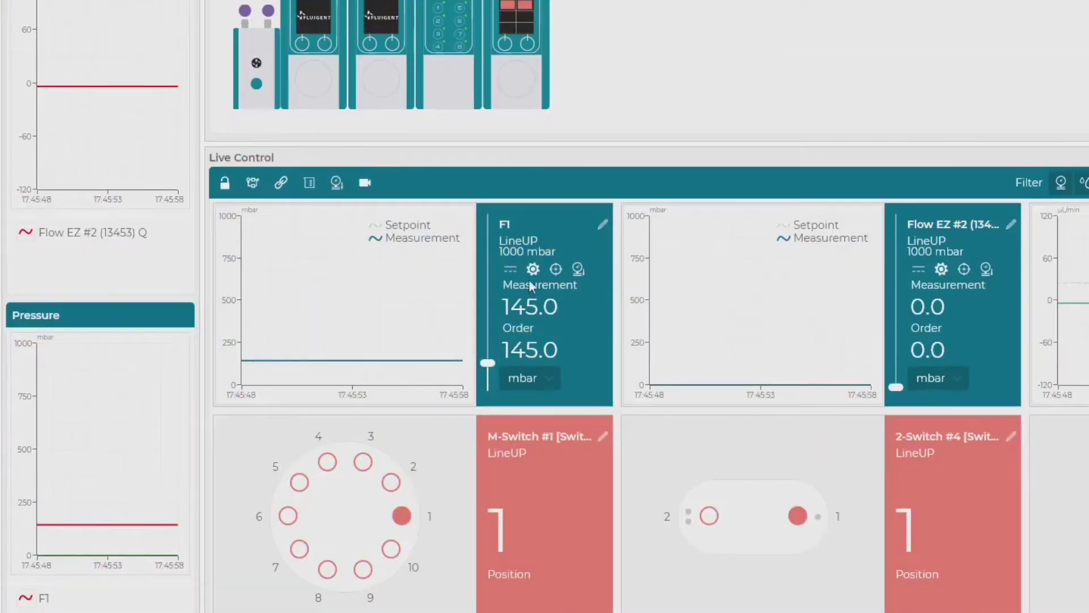
Lower F1's maximum pressure limit to 513 mbar and apply it.
left_click(532, 270)
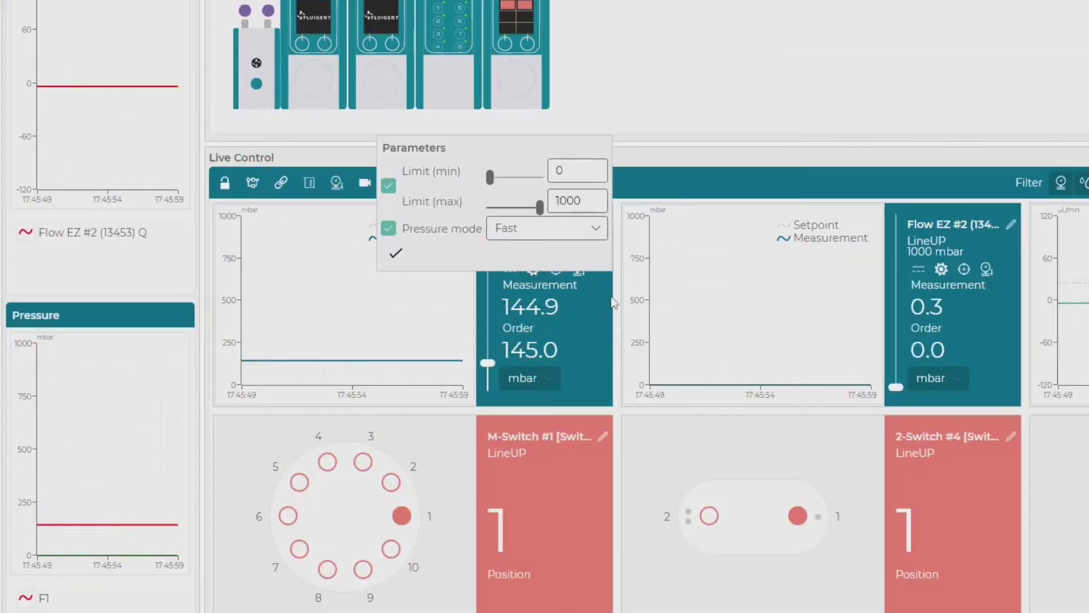
mouse_move(538, 206)
left_mouse_down()
mouse_move(515, 208)
mouse_move(533, 208)
left_mouse_up()
left_click(595, 313)
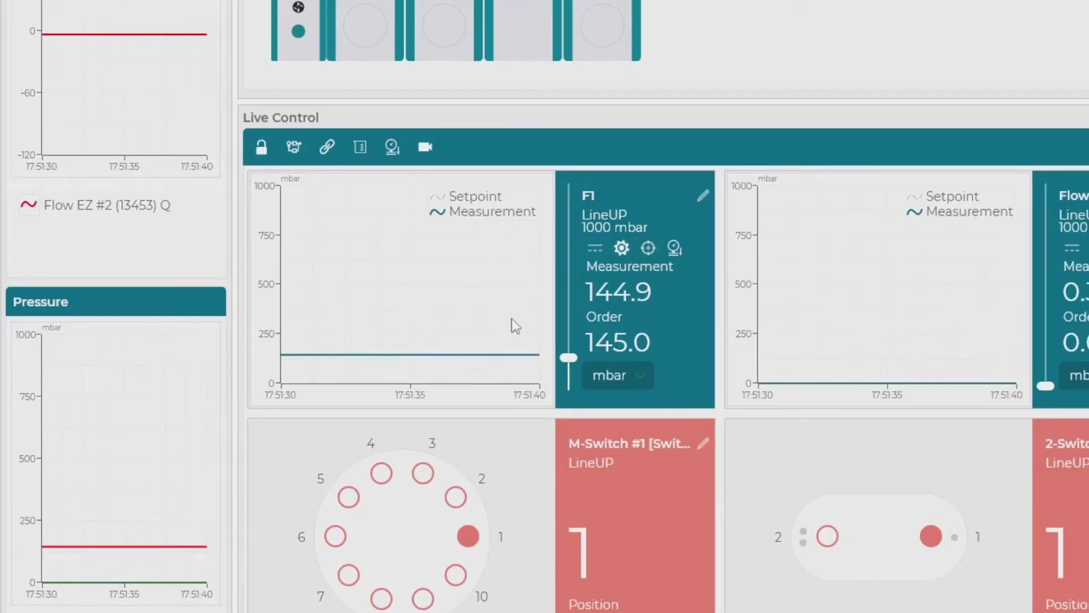
scroll(511, 318, "up", 2)
Zero and calibrate F1, raise it to about 508 mbar, then reset its order to 0.
left_click_drag(567, 357, 568, 388)
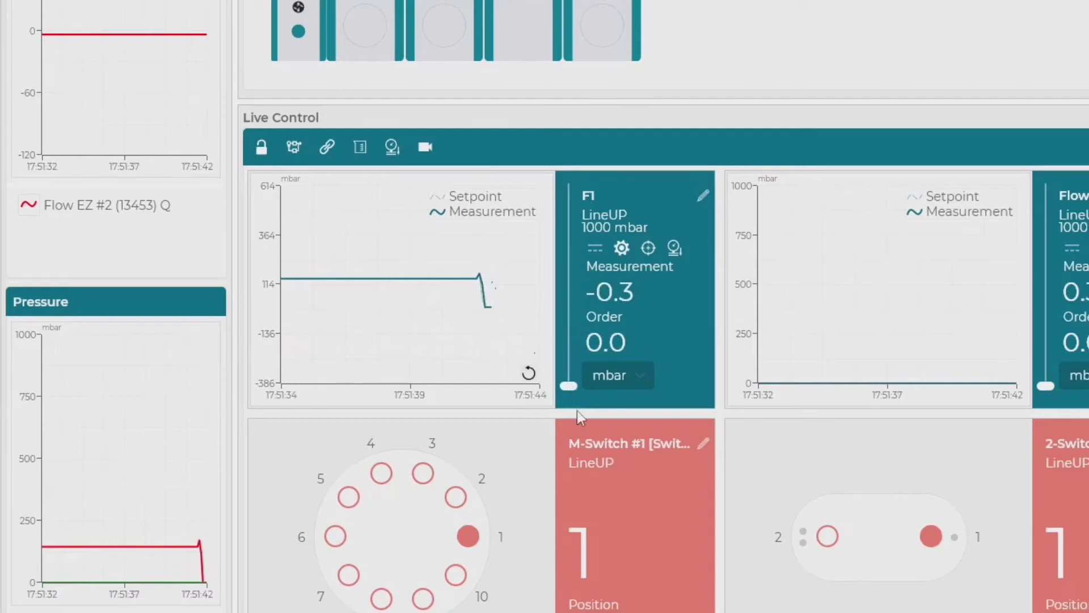
left_click(647, 248)
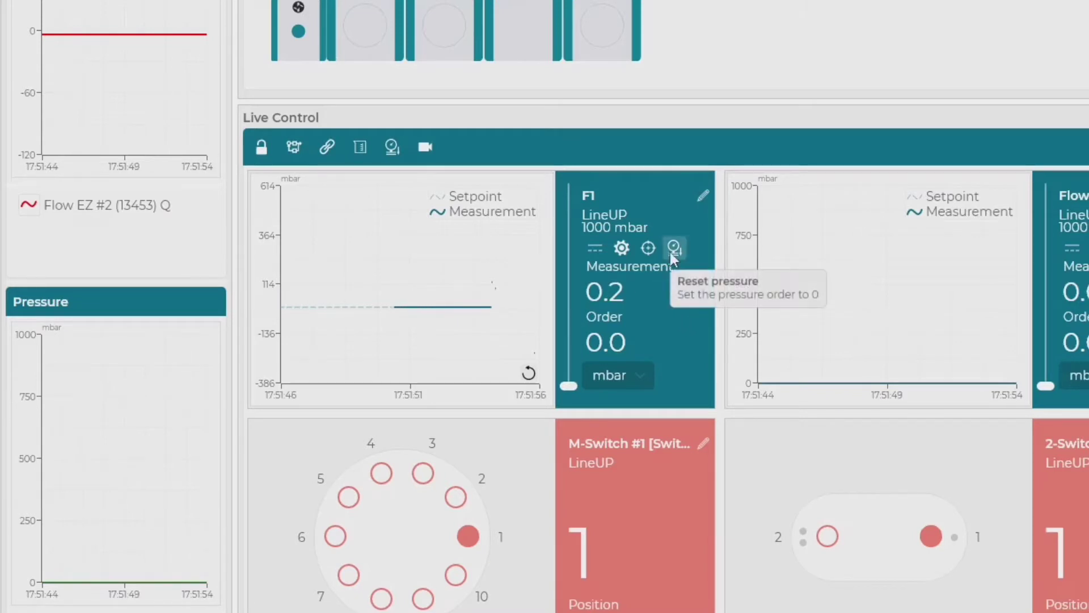
left_click_drag(568, 385, 569, 296)
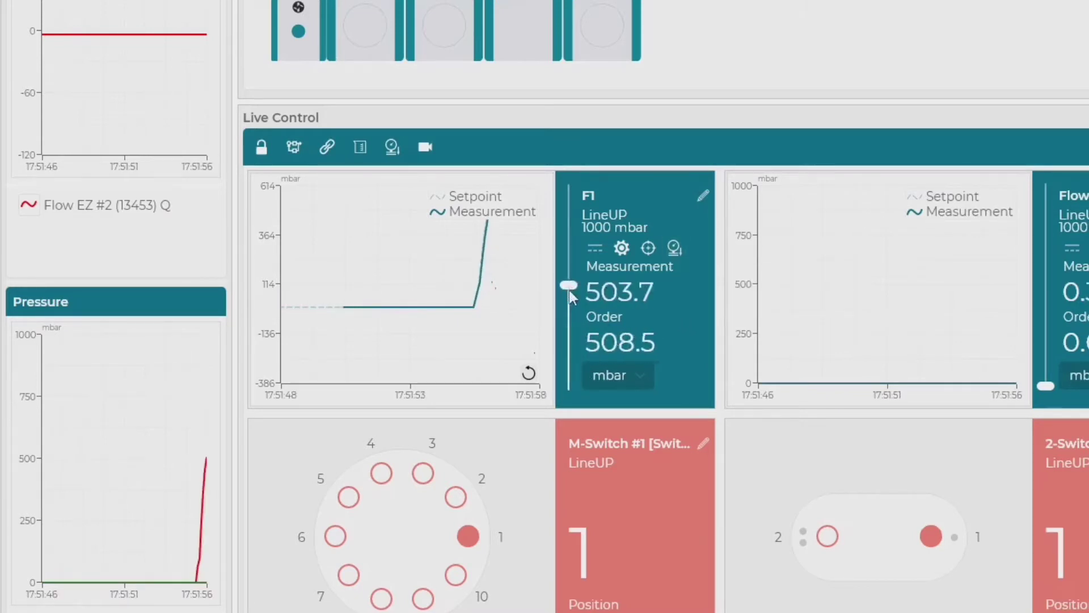
left_click(675, 246)
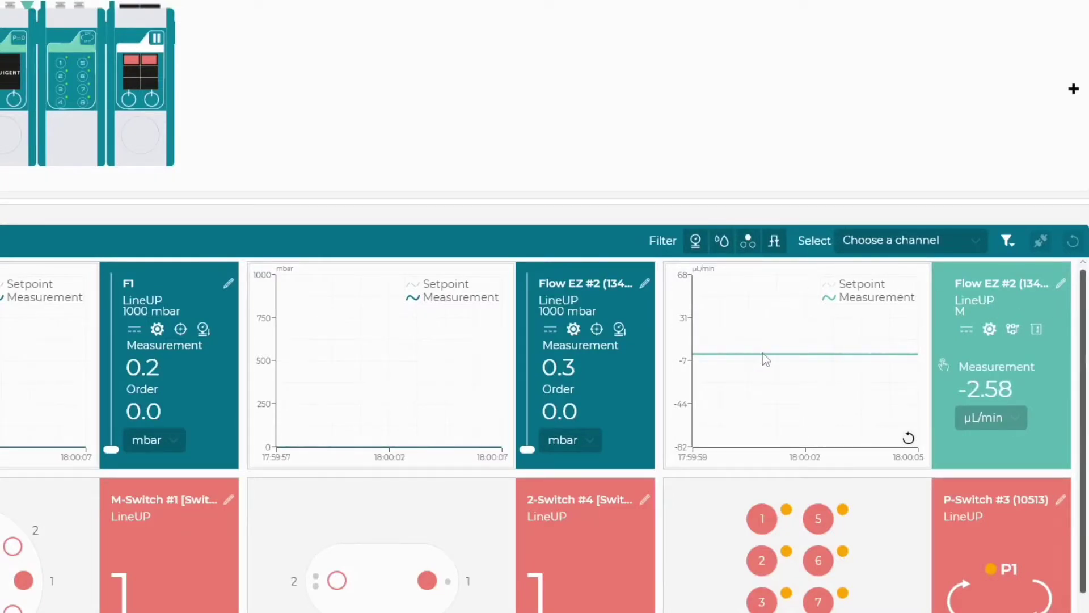
Lower the Flow EZ #2 flow rate order to about 11.28 µL/min.
left_click(943, 366)
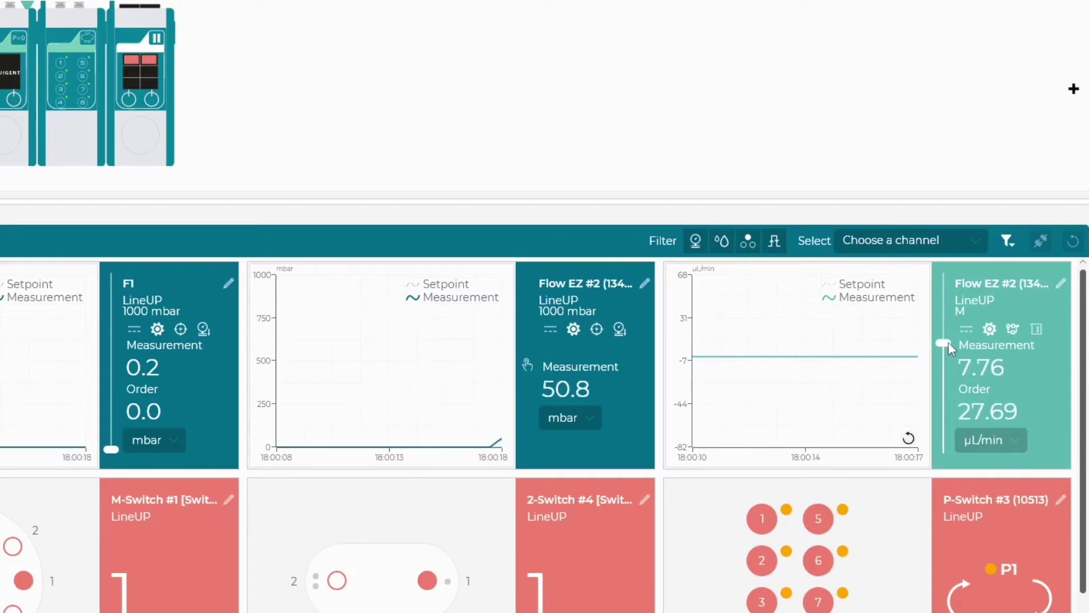
left_click_drag(944, 343, 946, 354)
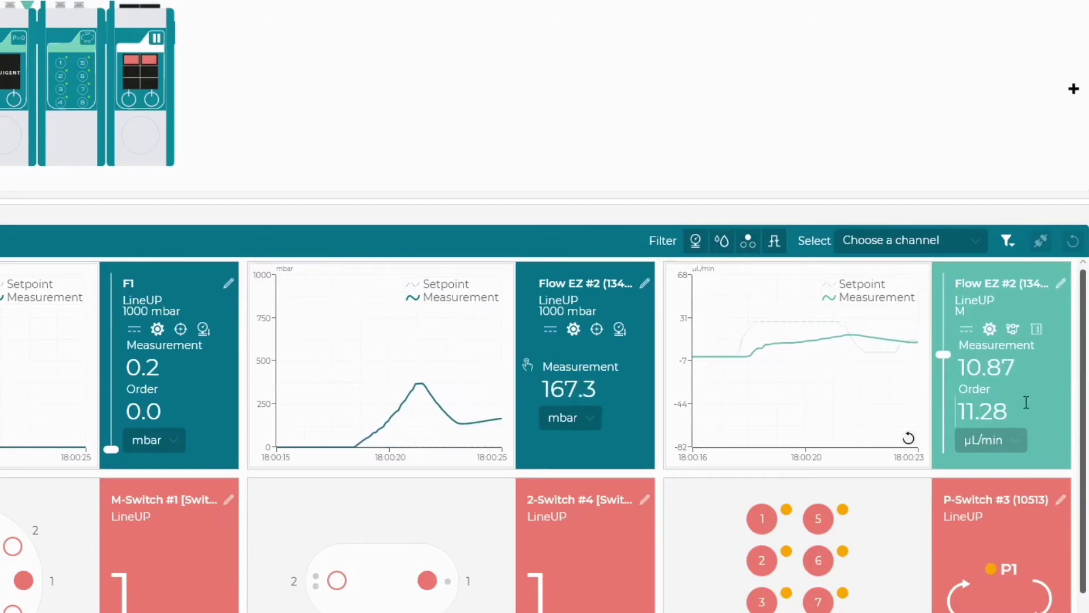
left_click(967, 331)
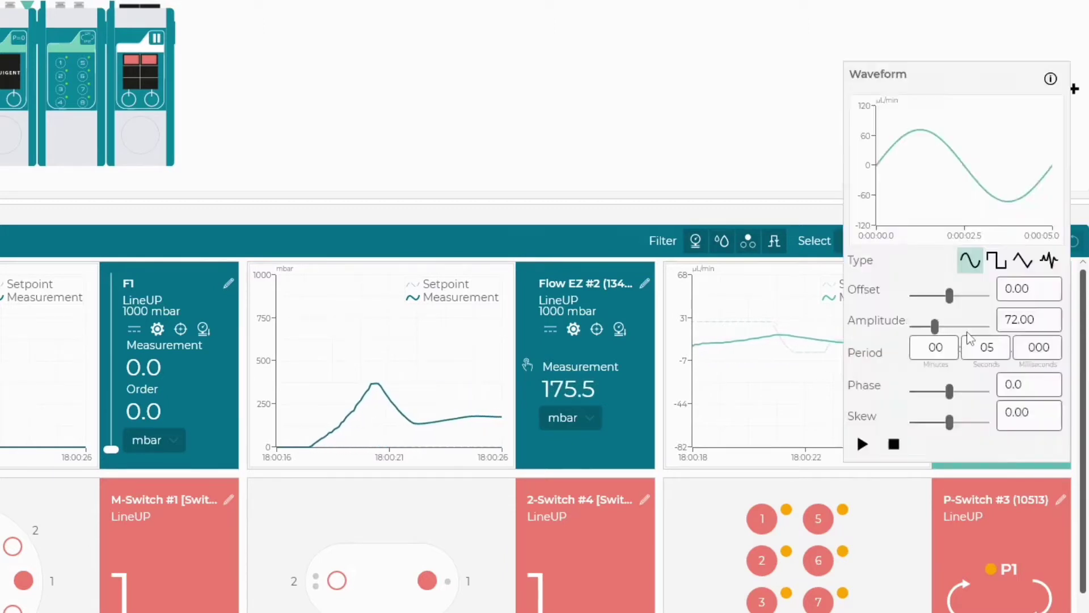
left_click(784, 310)
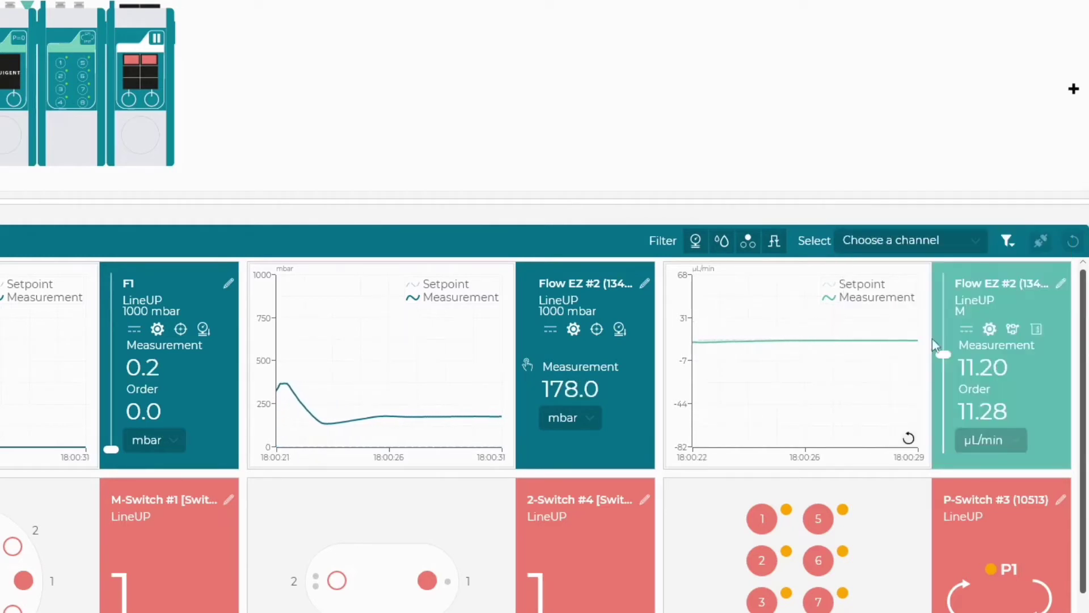
left_click(992, 331)
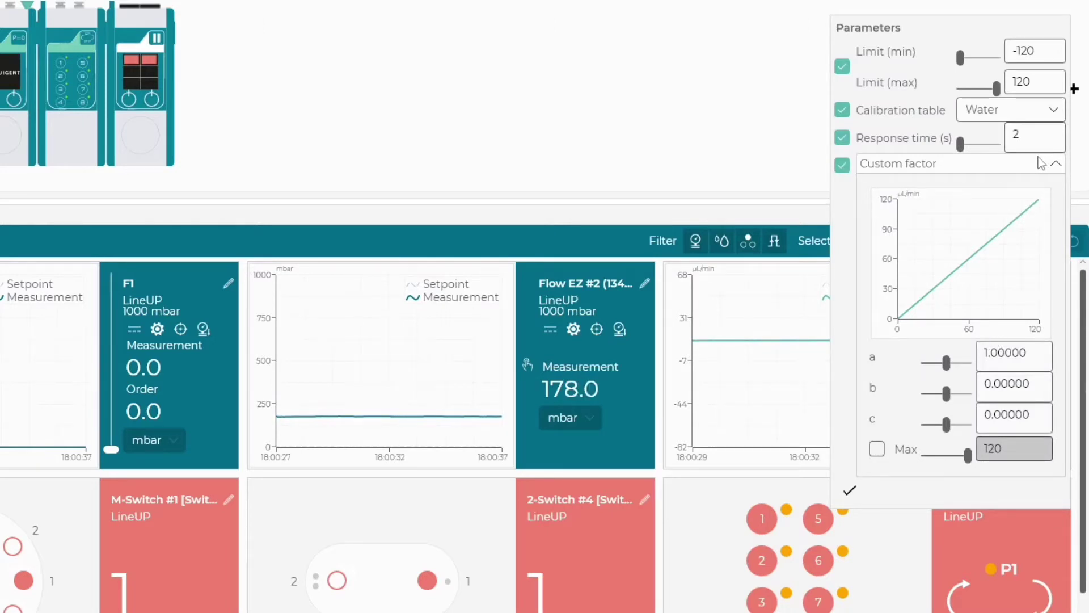
left_click(1013, 110)
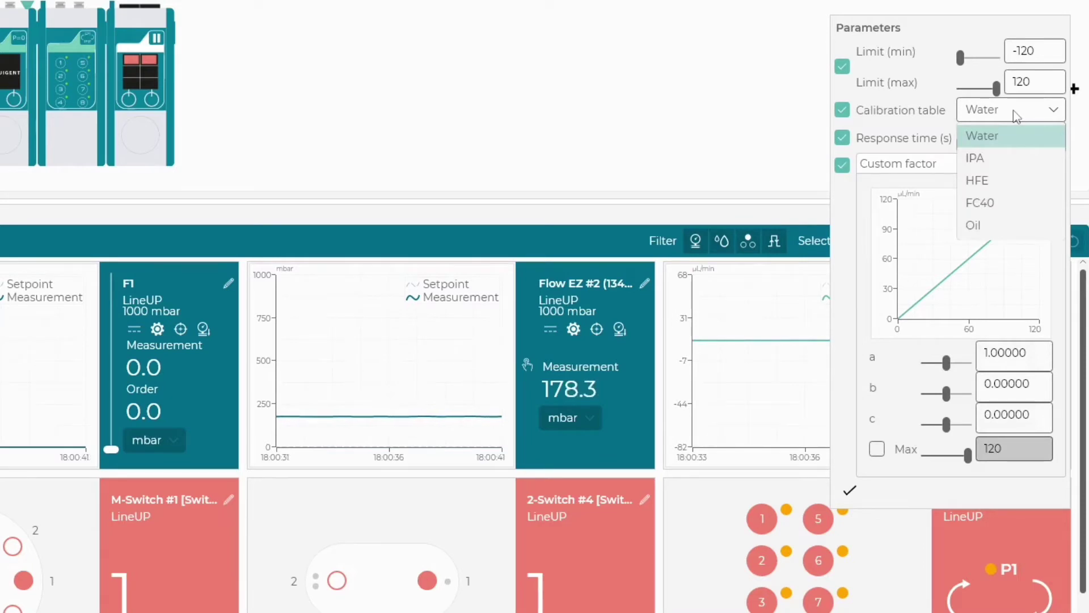
left_click(1014, 115)
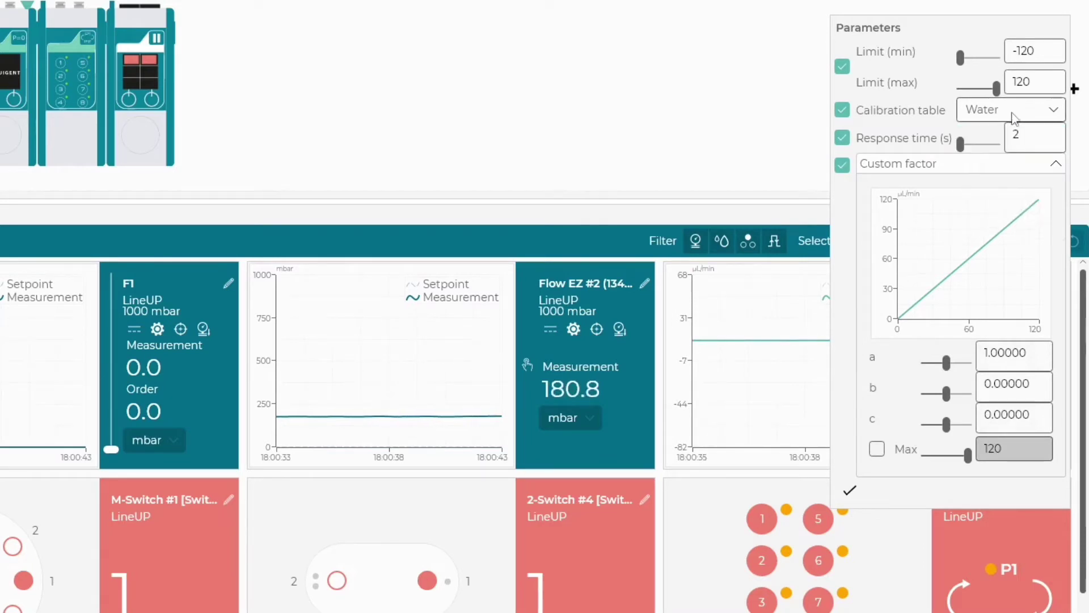
left_click_drag(960, 143, 960, 145)
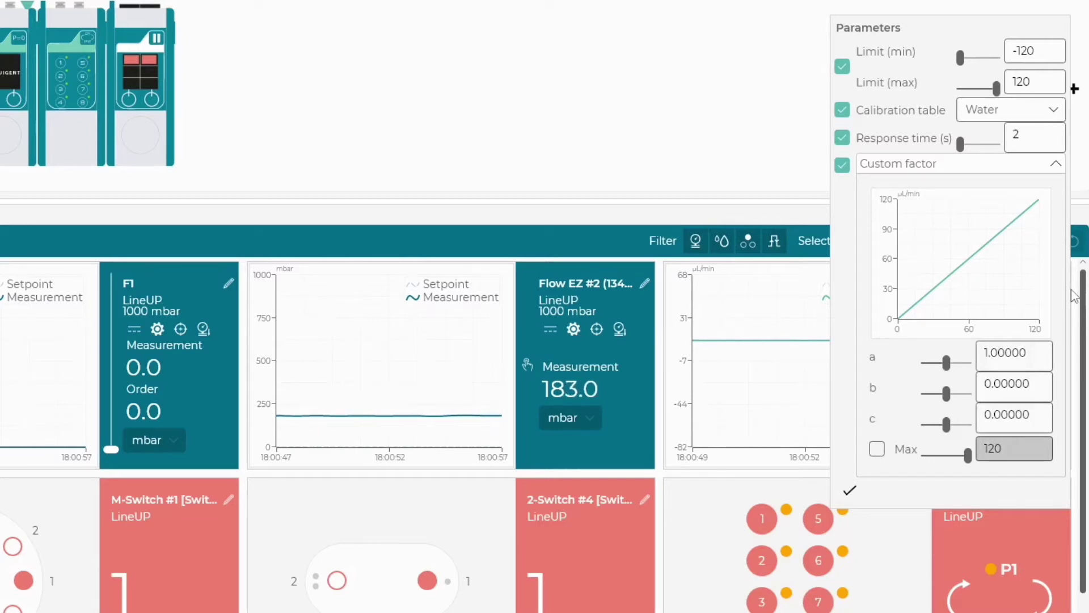
left_click_drag(946, 393, 949, 393)
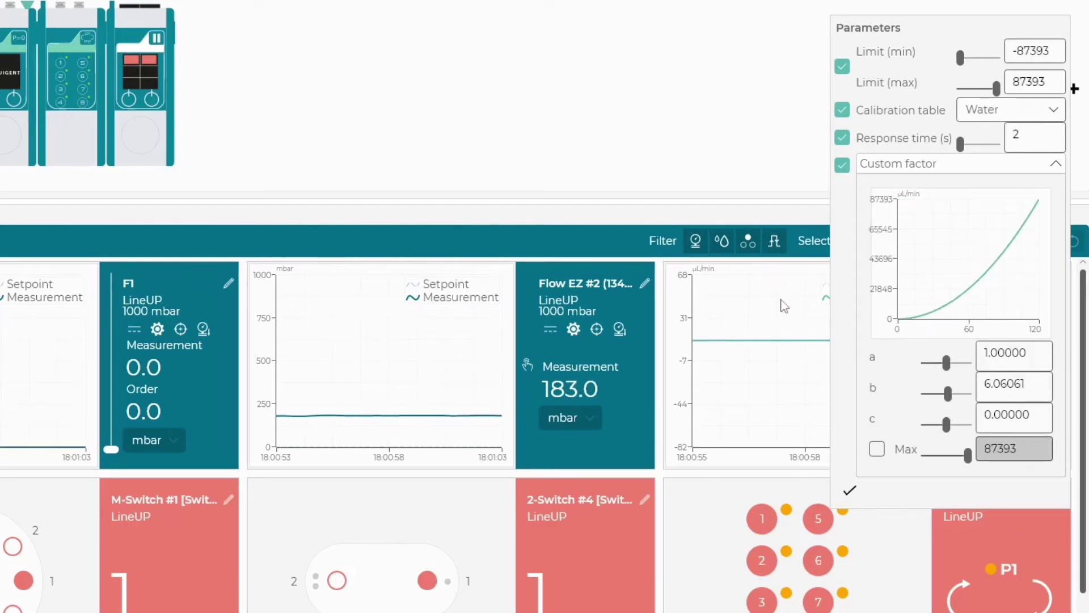
left_click(783, 305)
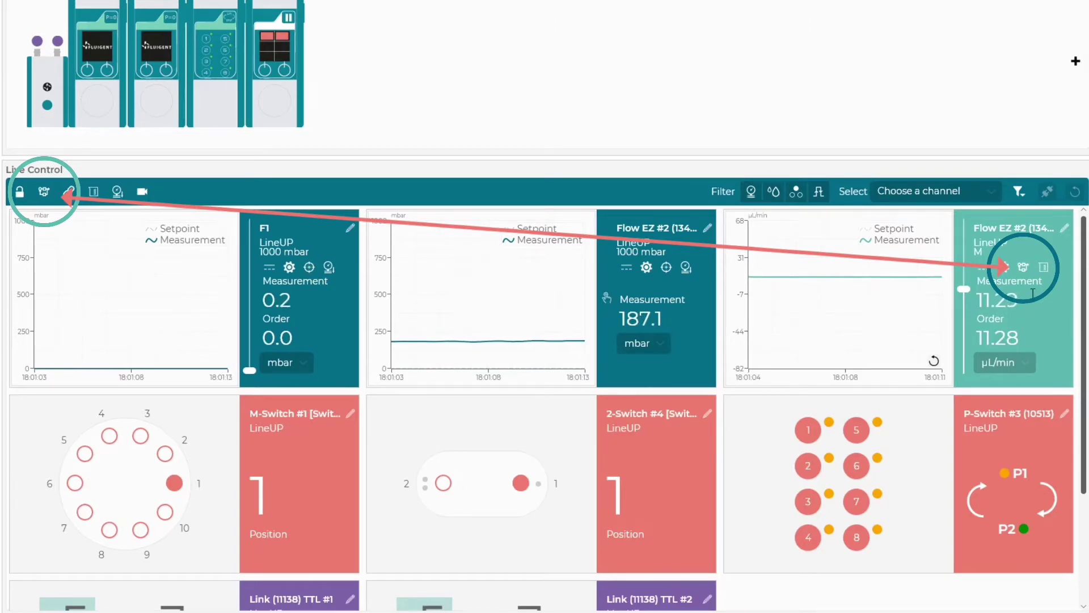
left_click(1016, 277)
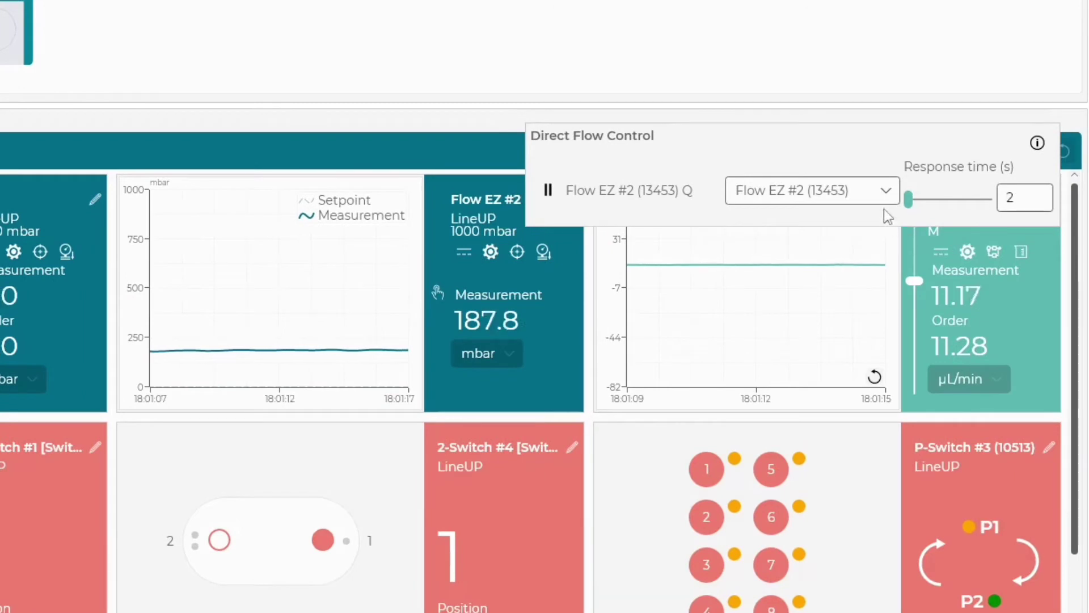
left_click(886, 195)
left_click(887, 194)
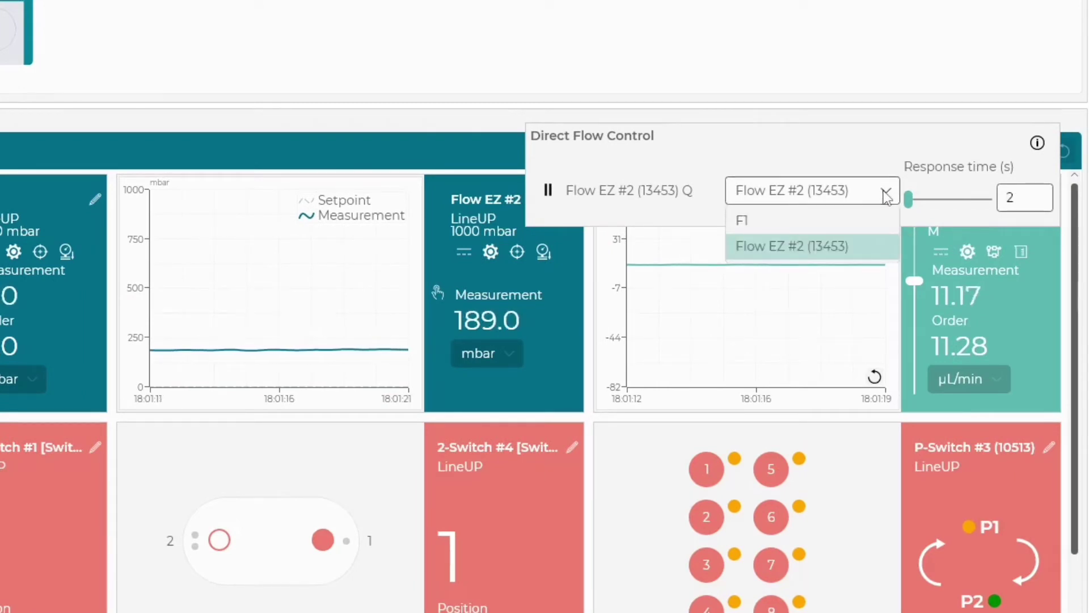
left_click(887, 194)
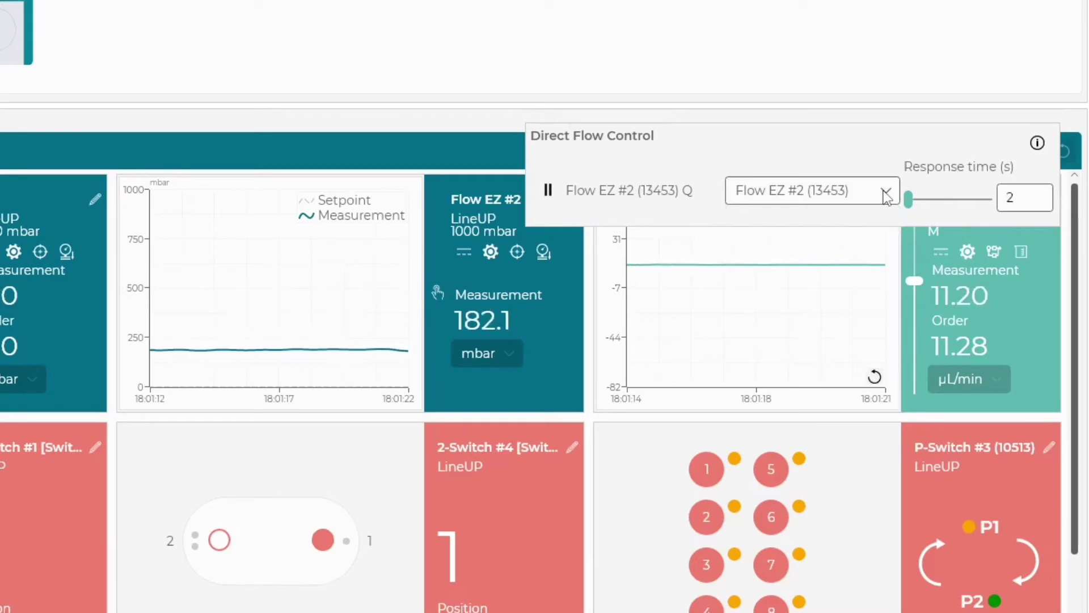
left_click(1032, 285)
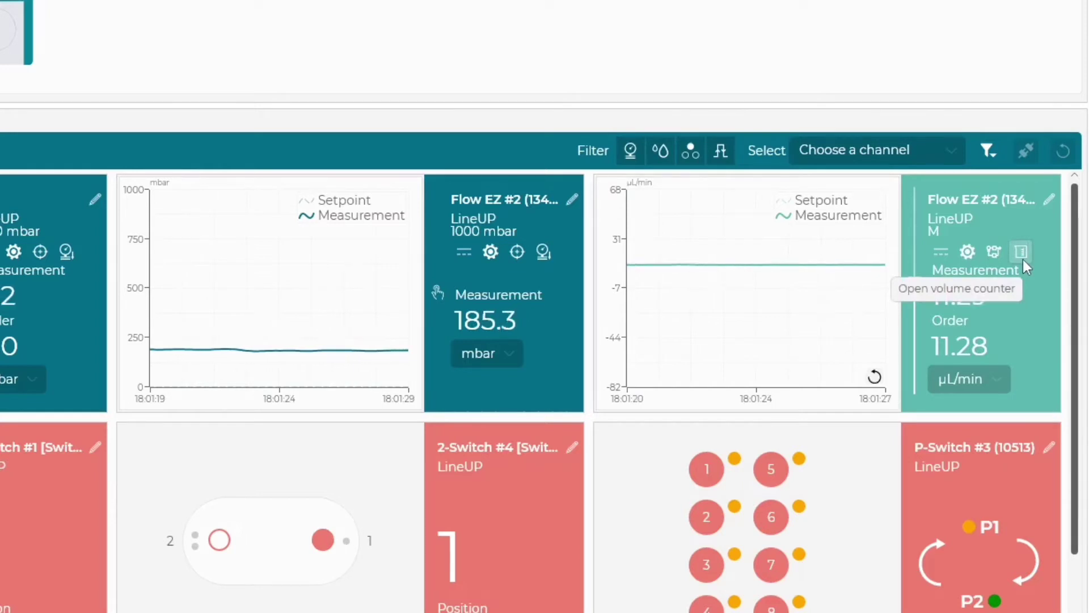
Reset Flow EZ #2's volume counter and invert its flow sign, then close it.
left_click(1023, 260)
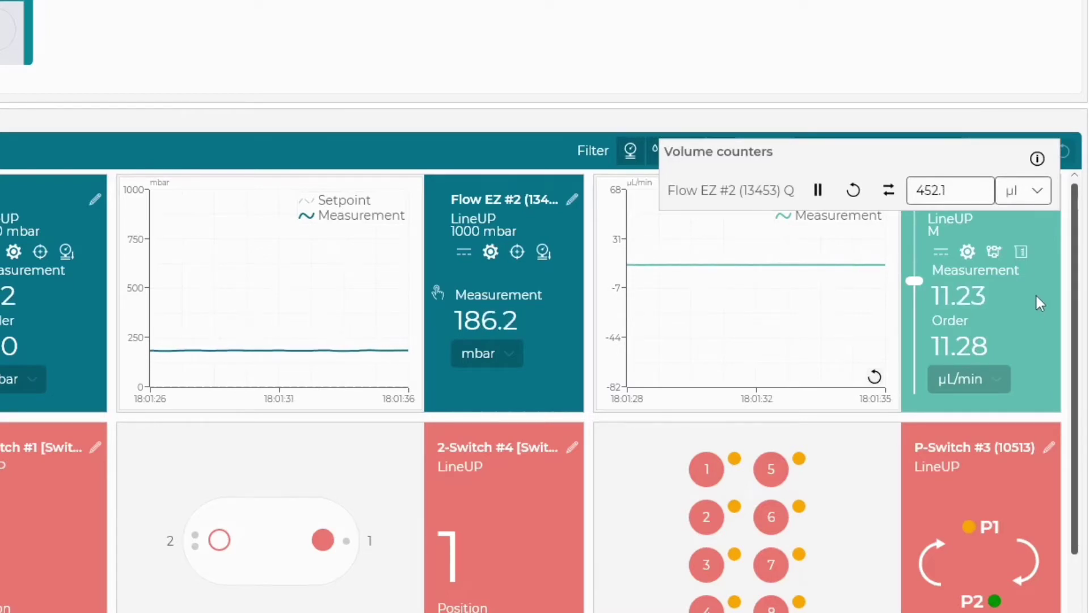
left_click(853, 190)
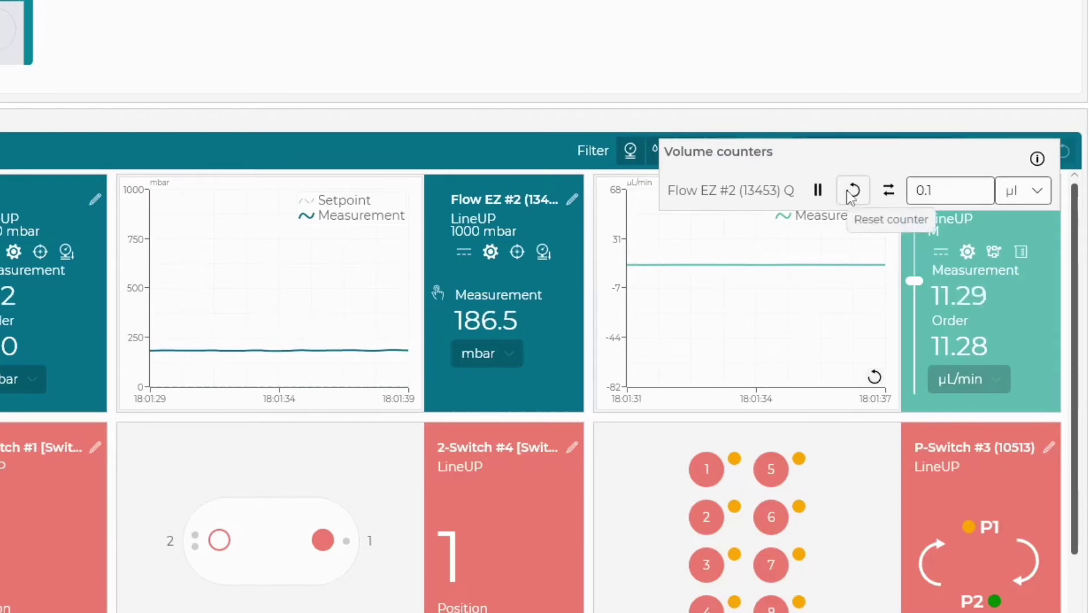
left_click(888, 190)
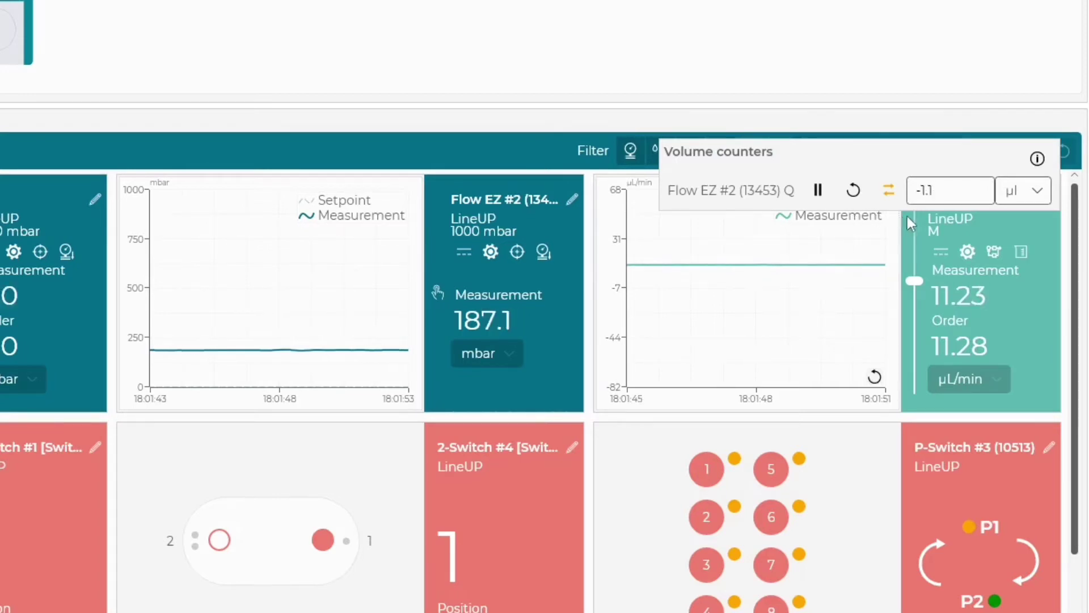
left_click(1035, 294)
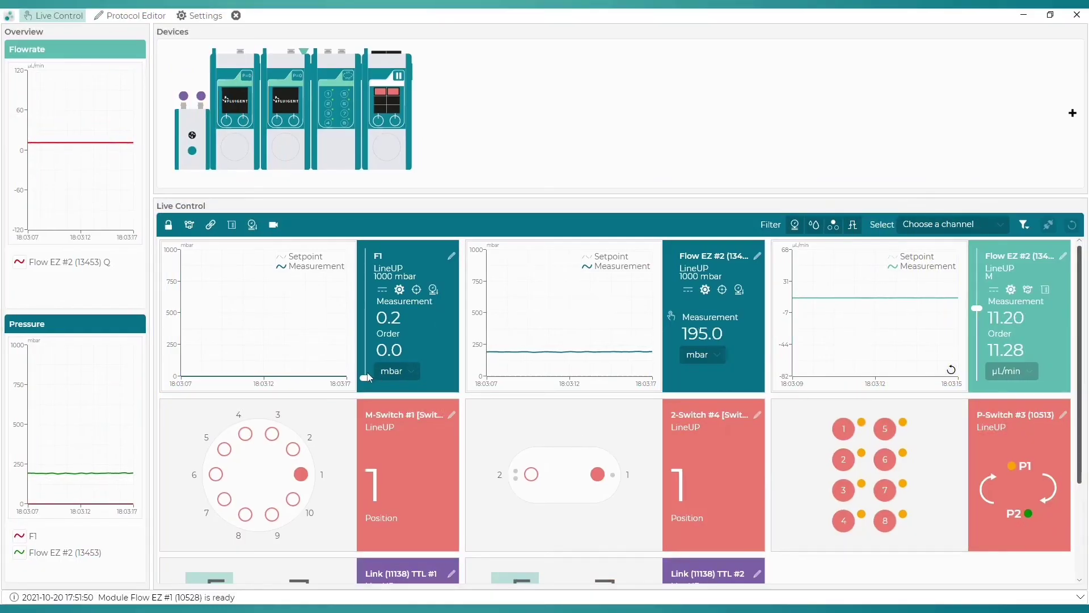
Raise F1 to about 213.7 mbar and toggle the Flow EZ #2 overview curve off and on.
left_click_drag(366, 377, 368, 354)
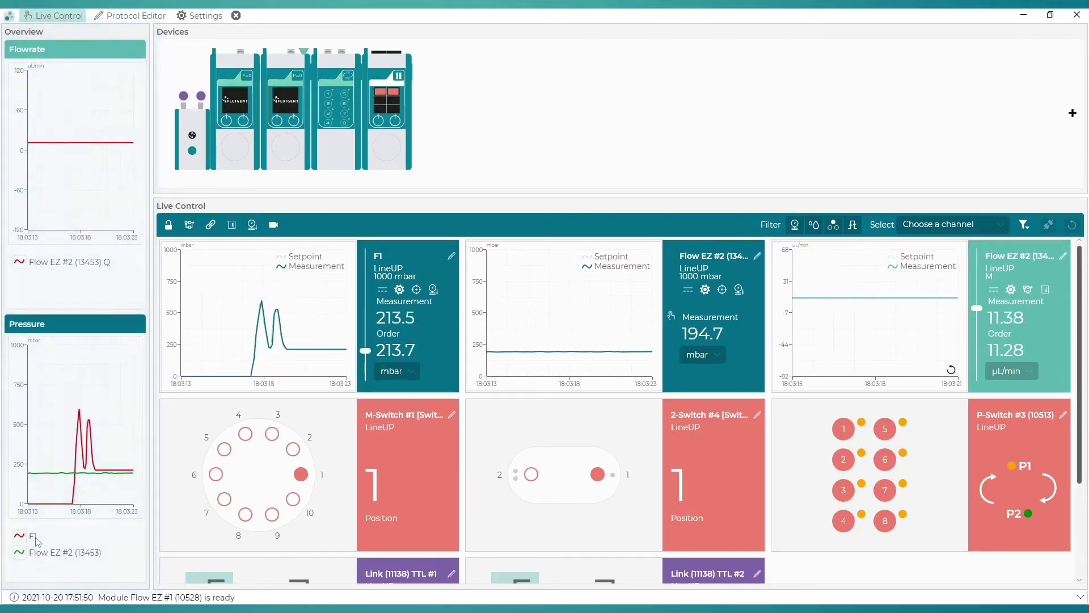
left_click(20, 553)
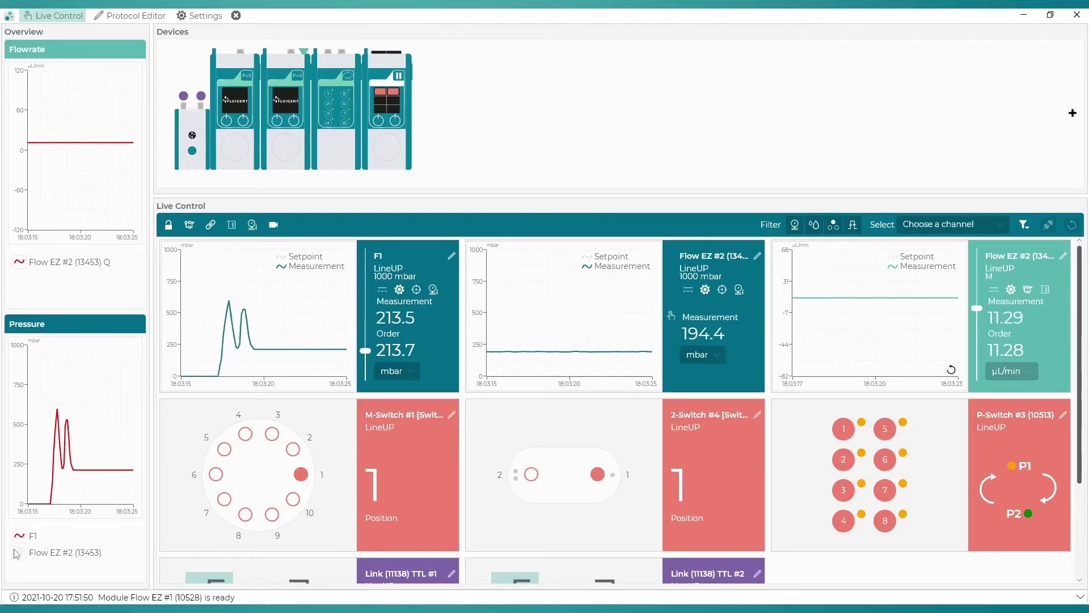
left_click(19, 552)
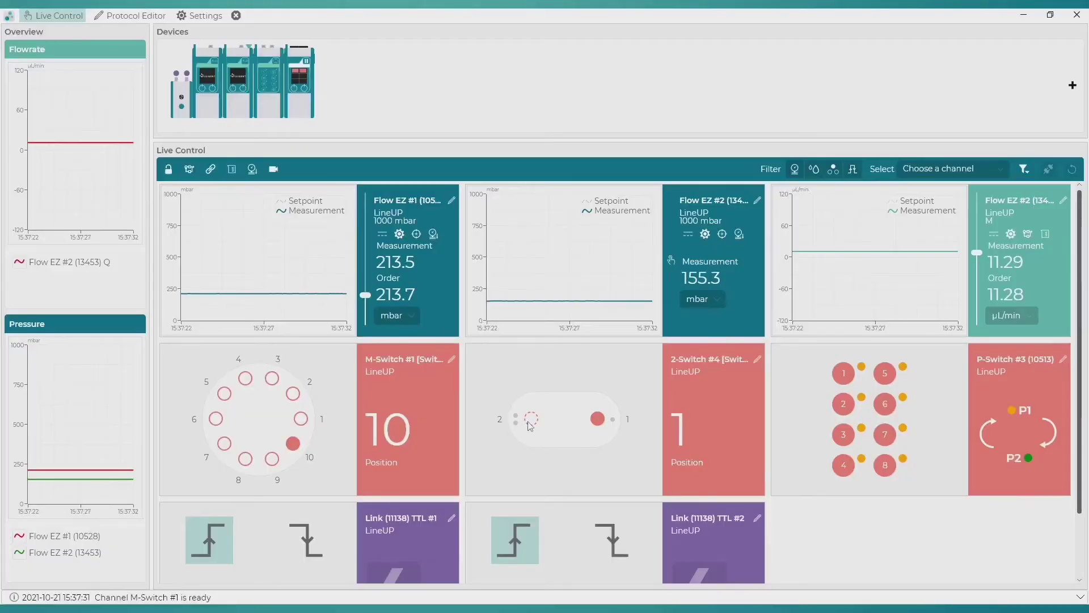
Move 2-Switch to position 2, turn P-Switch valves 1, 2, 7, 4 green, then invert all eight.
left_click(530, 418)
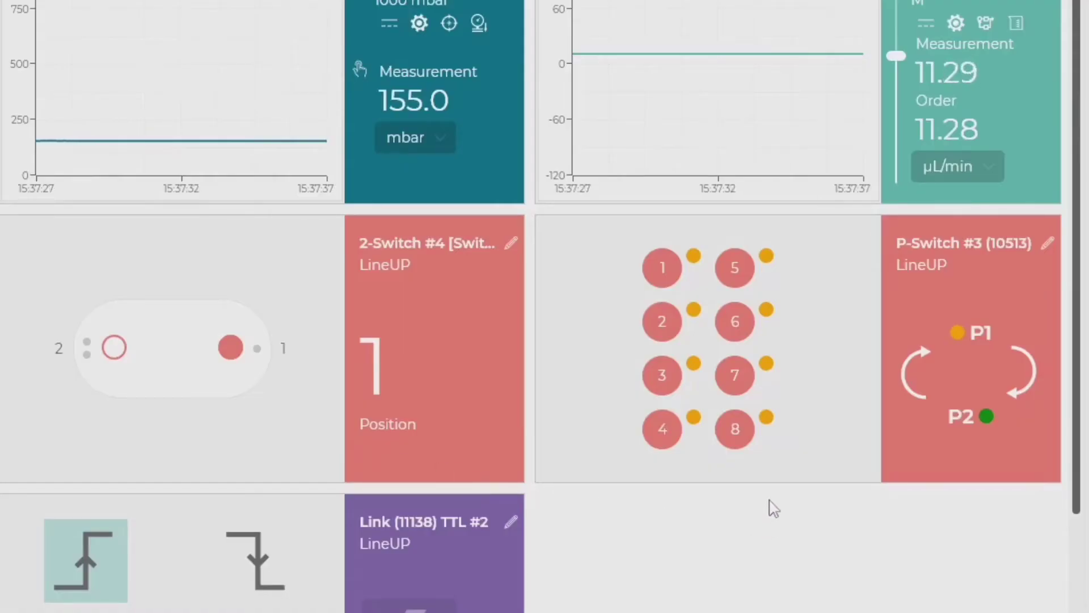
left_click(662, 268)
left_click(662, 321)
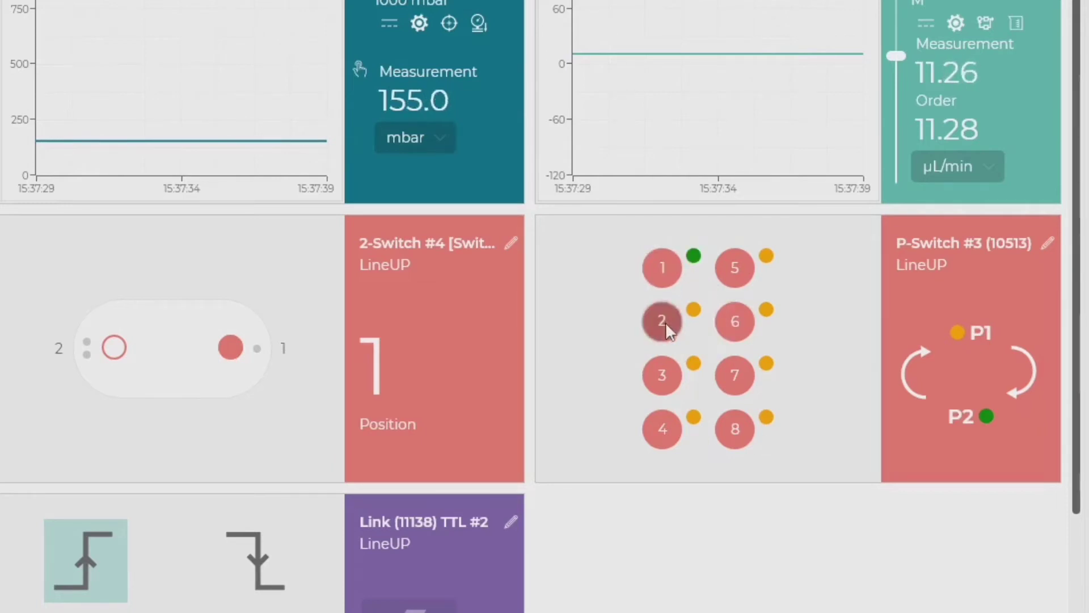
left_click(734, 374)
left_click(668, 429)
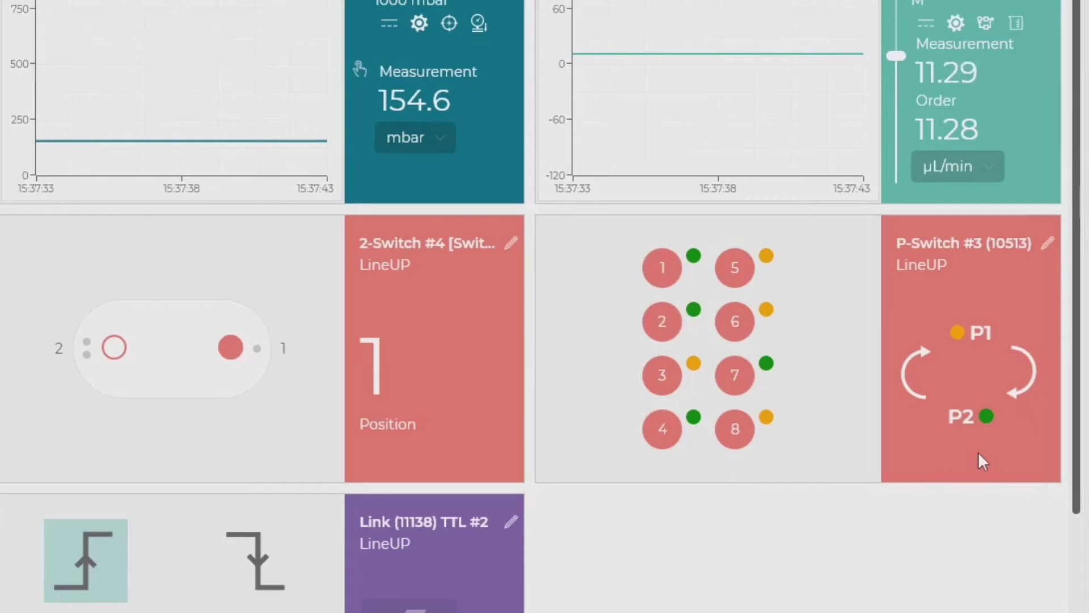
left_click(991, 376)
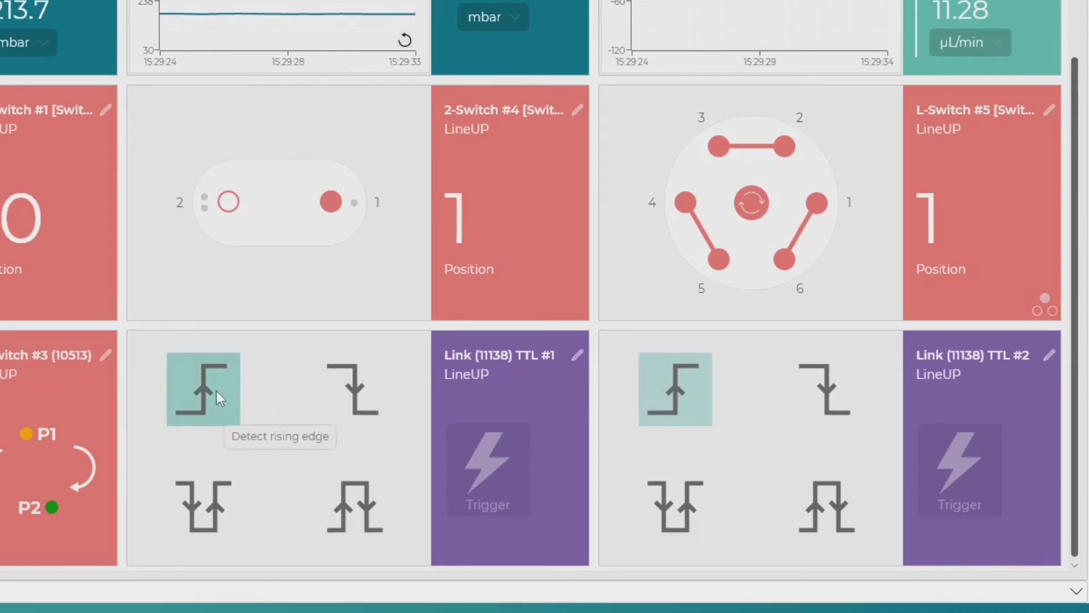
left_click(353, 394)
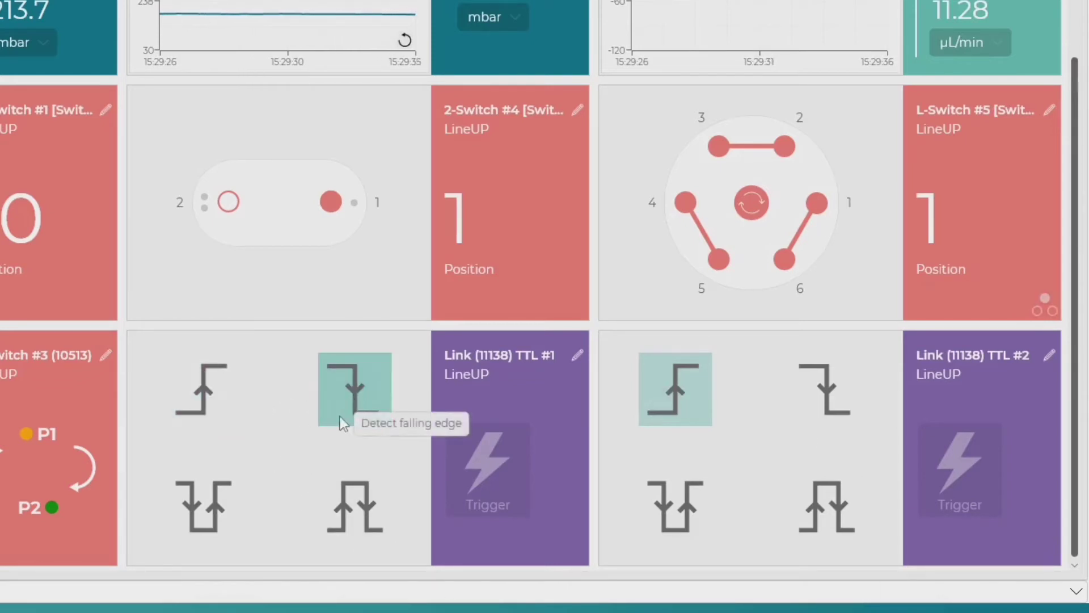
left_click(209, 504)
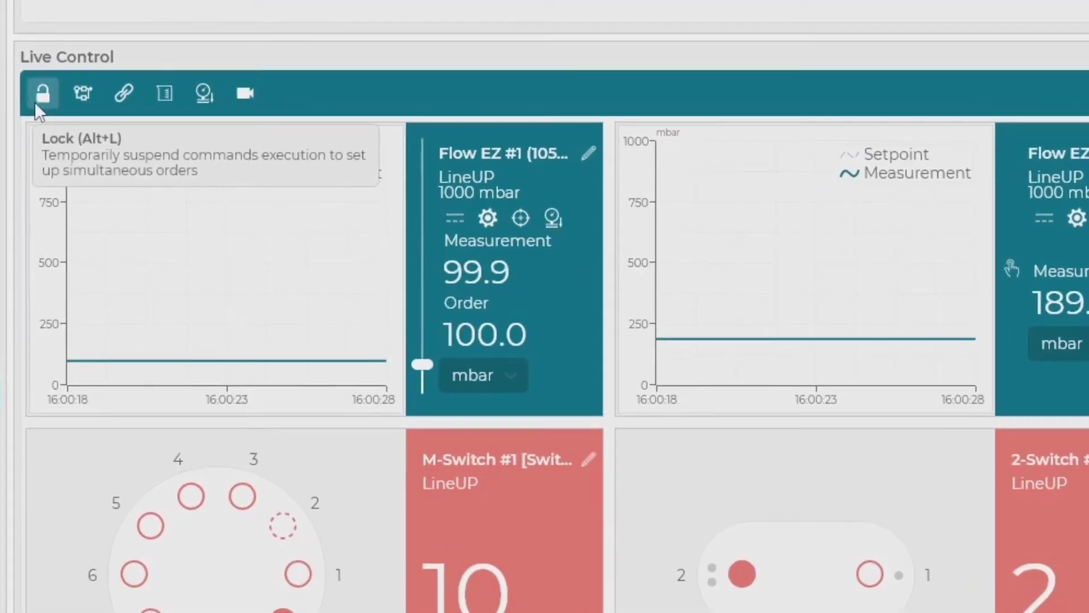
Lock execution, queue a 250 mbar Flow EZ #1 order and 2-Switch position 1, then release the lock.
left_click(41, 93)
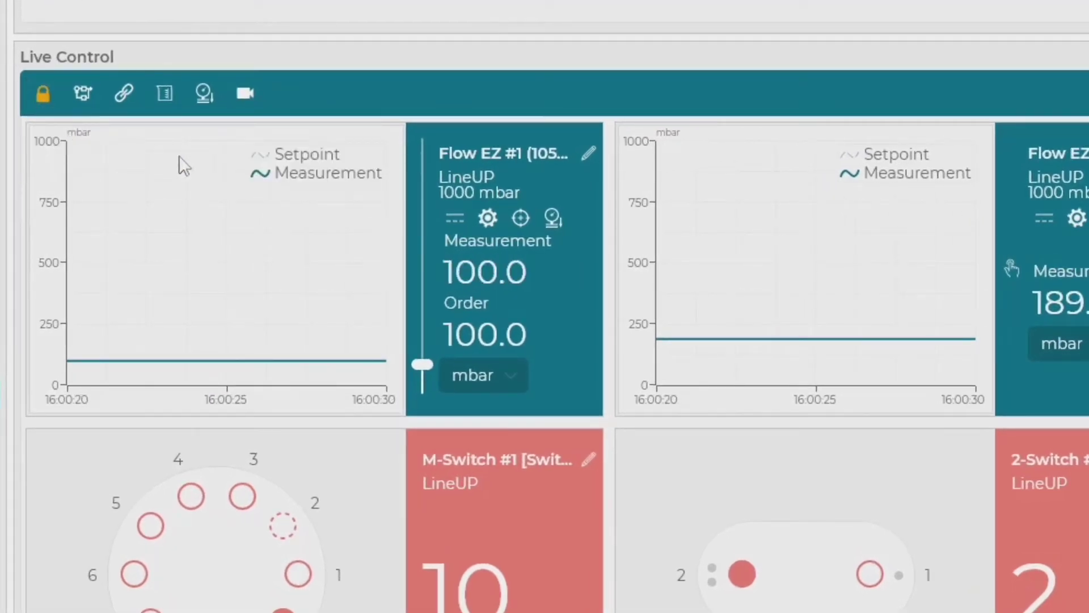
double_click(463, 338)
type("25.")
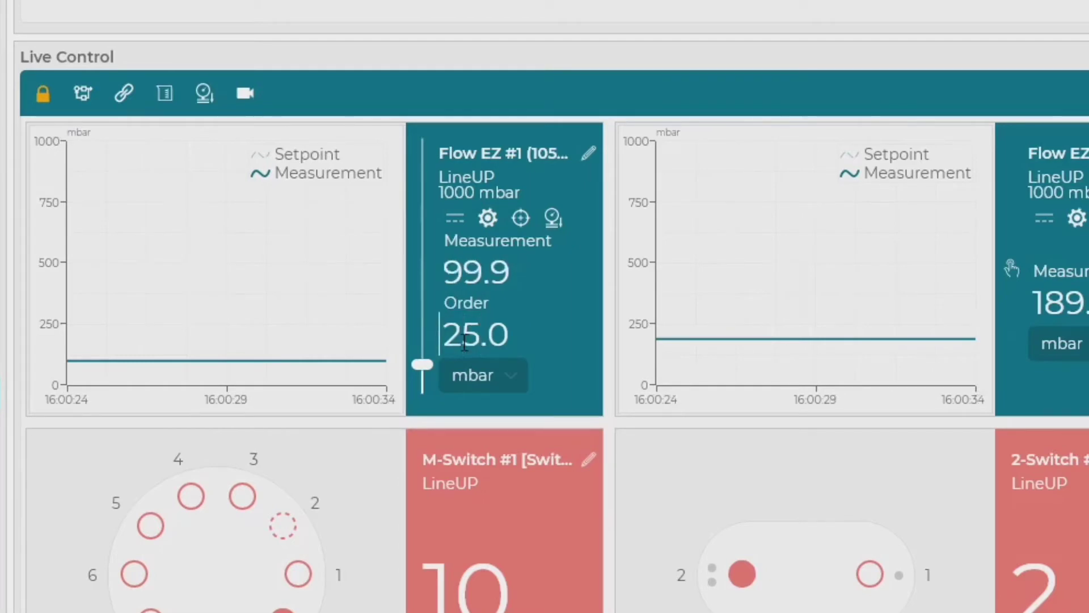
type("0")
key("Return")
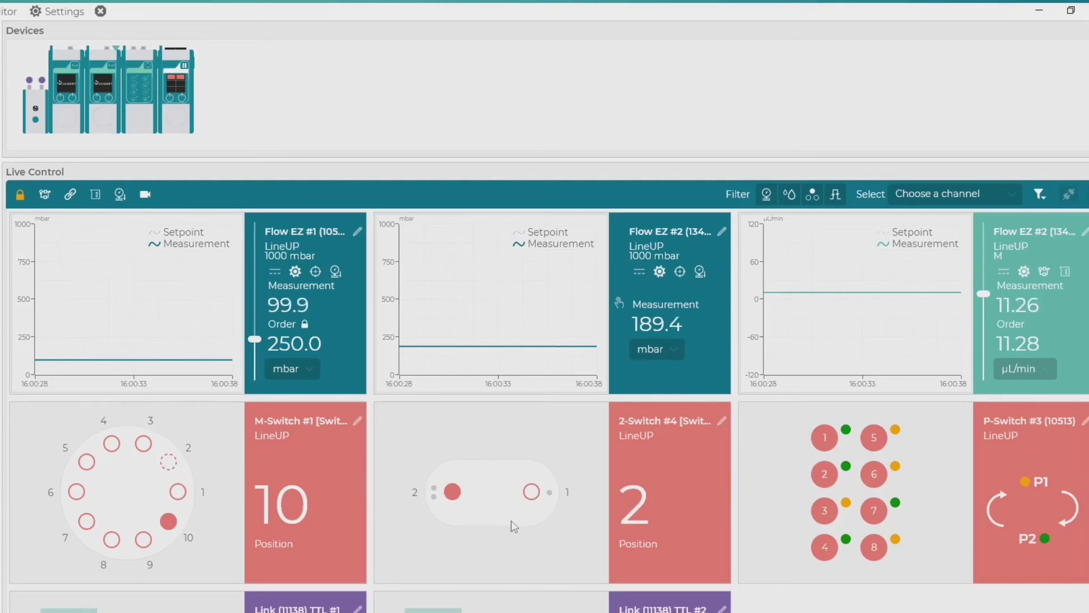
left_click(531, 492)
left_click(1004, 518)
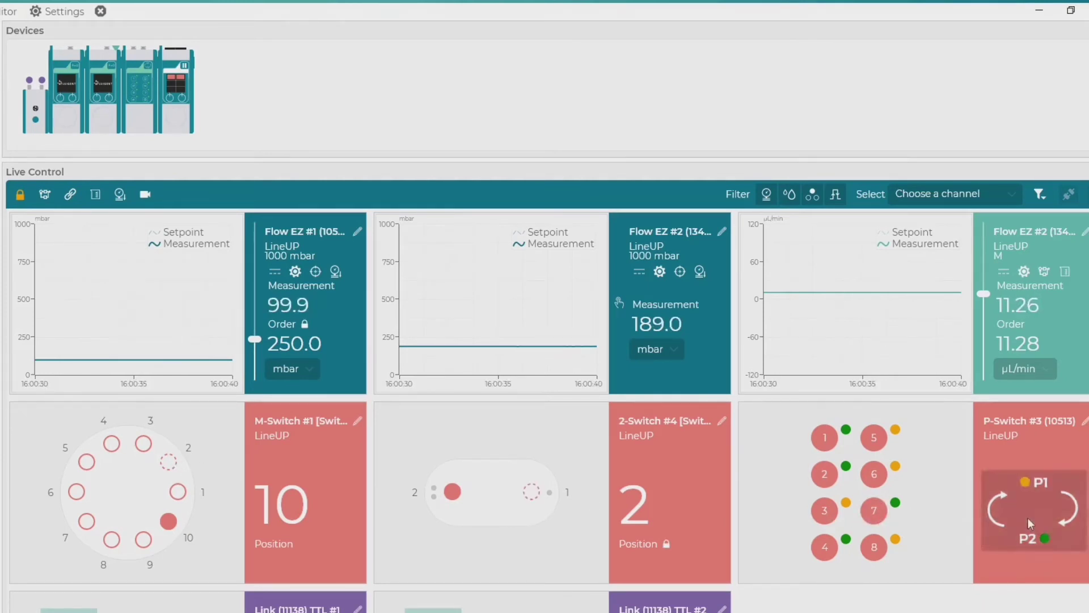
left_click(21, 196)
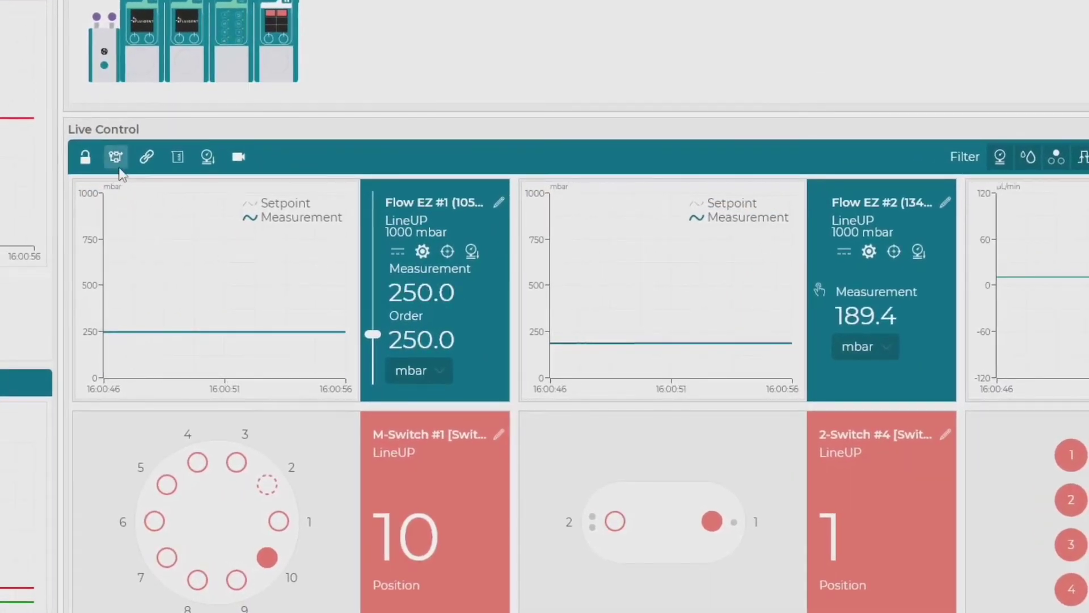
left_click(117, 157)
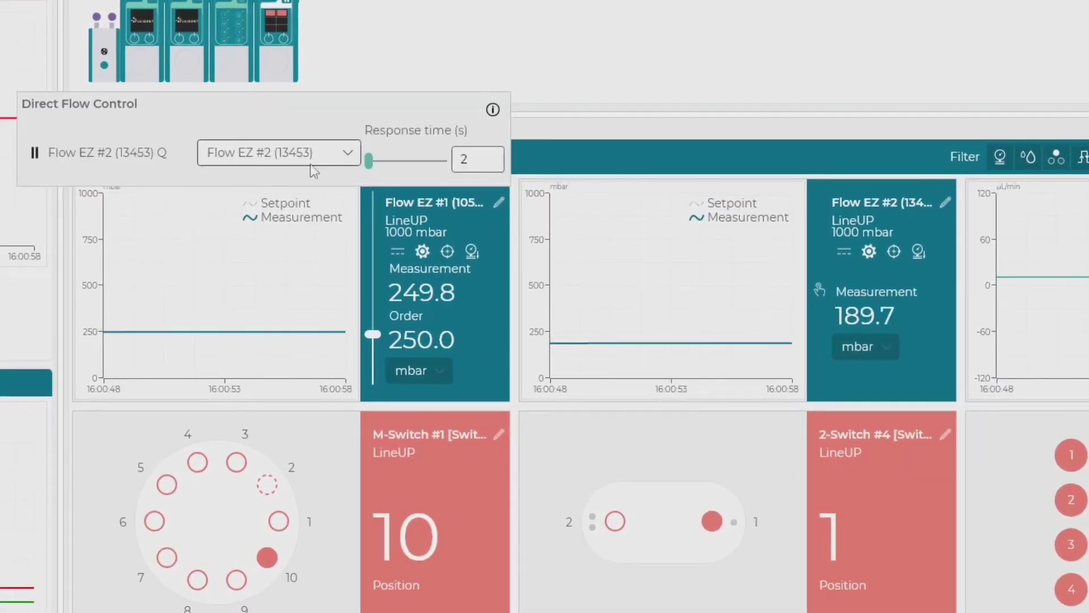
left_click(340, 157)
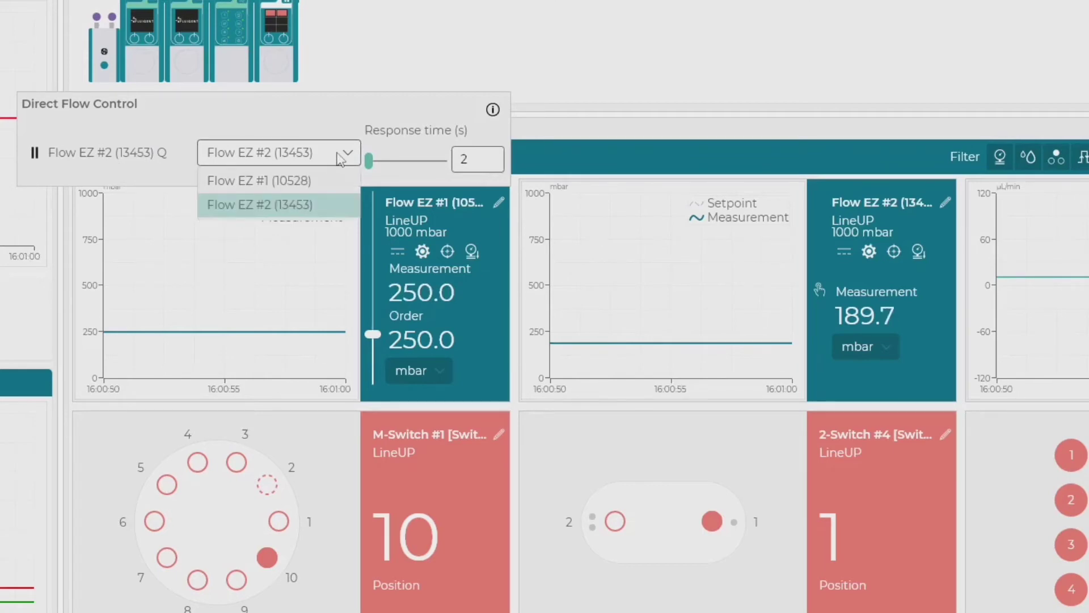
left_click(561, 136)
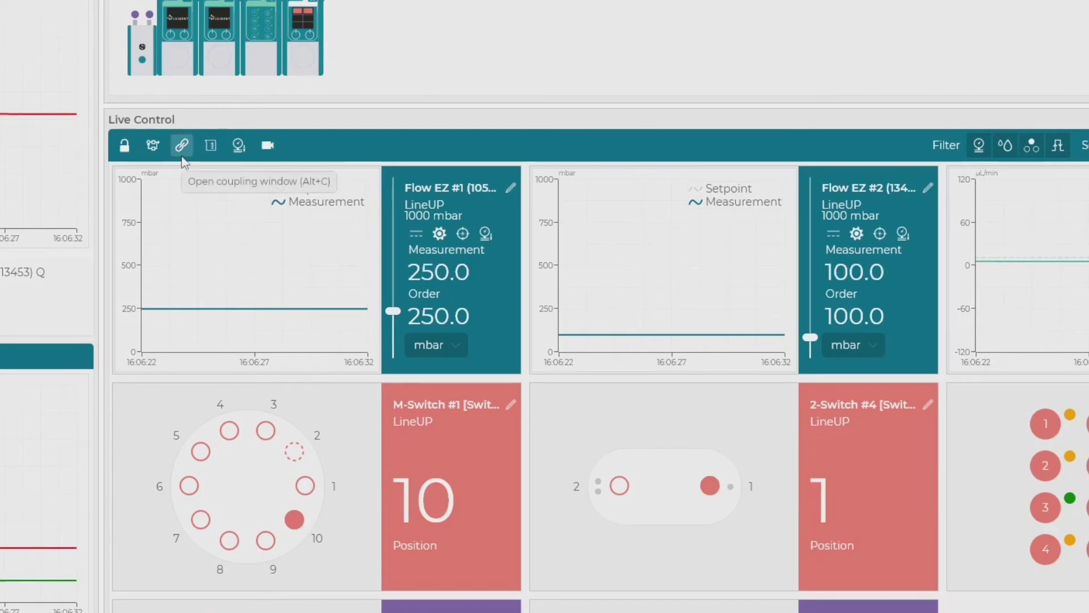
Couple Flow EZ #2 to Flow EZ #1 with a factor of 2.
left_click(182, 146)
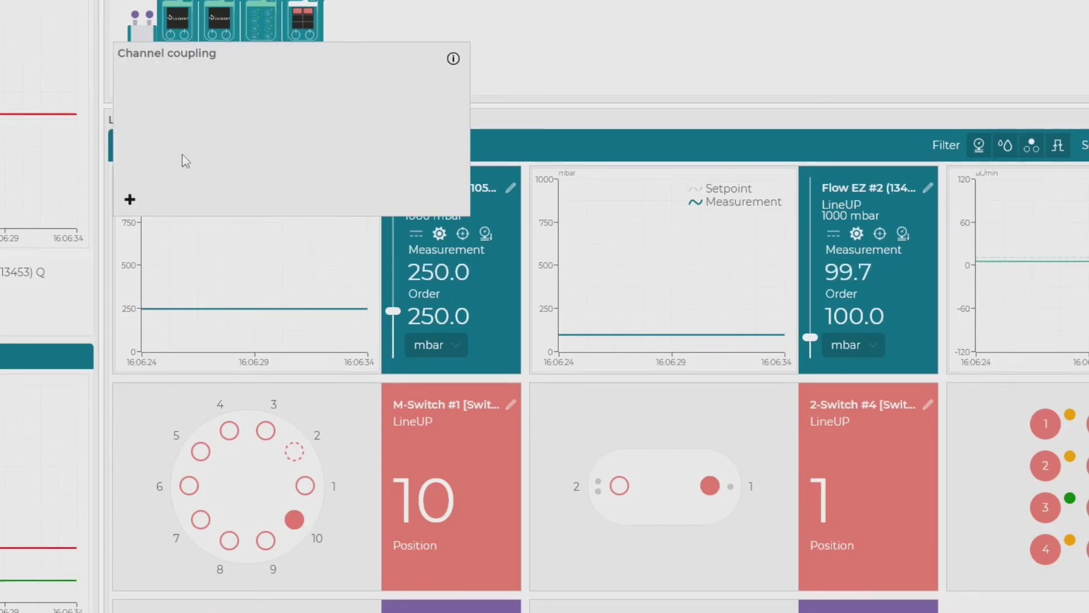
left_click(129, 202)
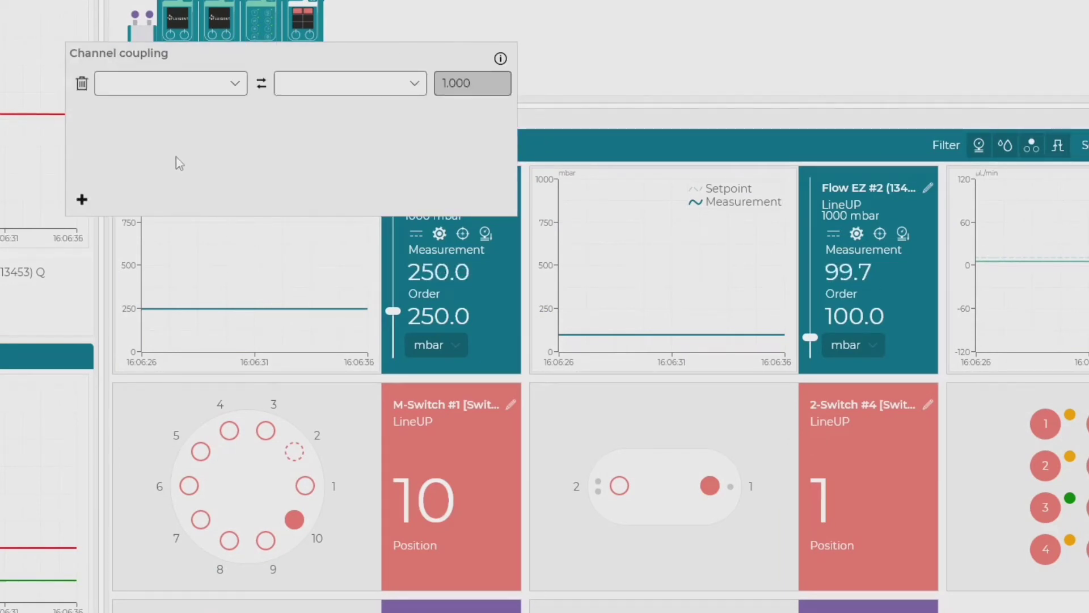
left_click(222, 83)
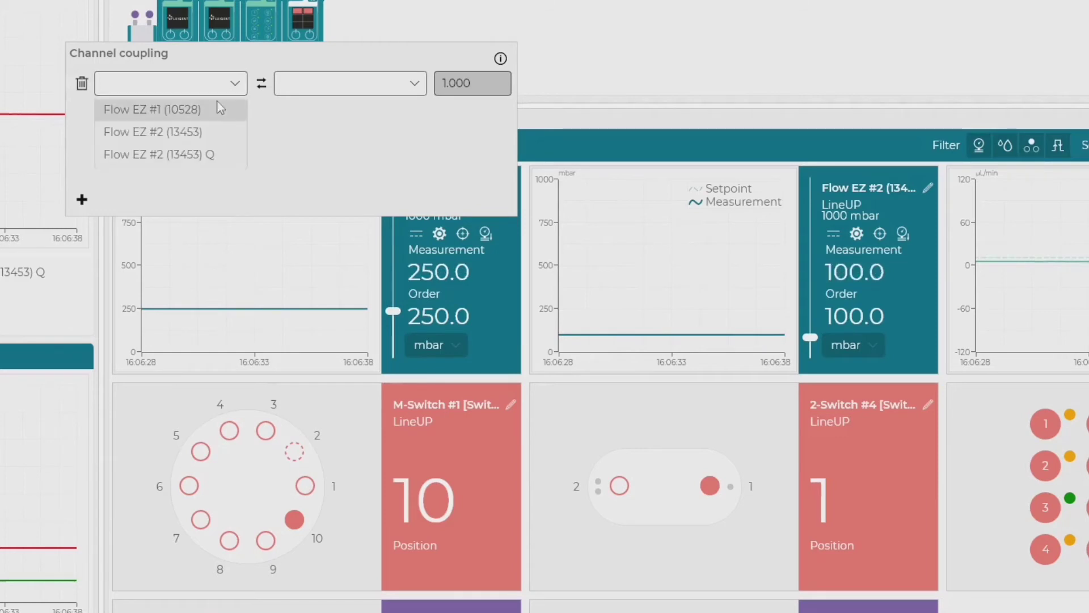
left_click(213, 109)
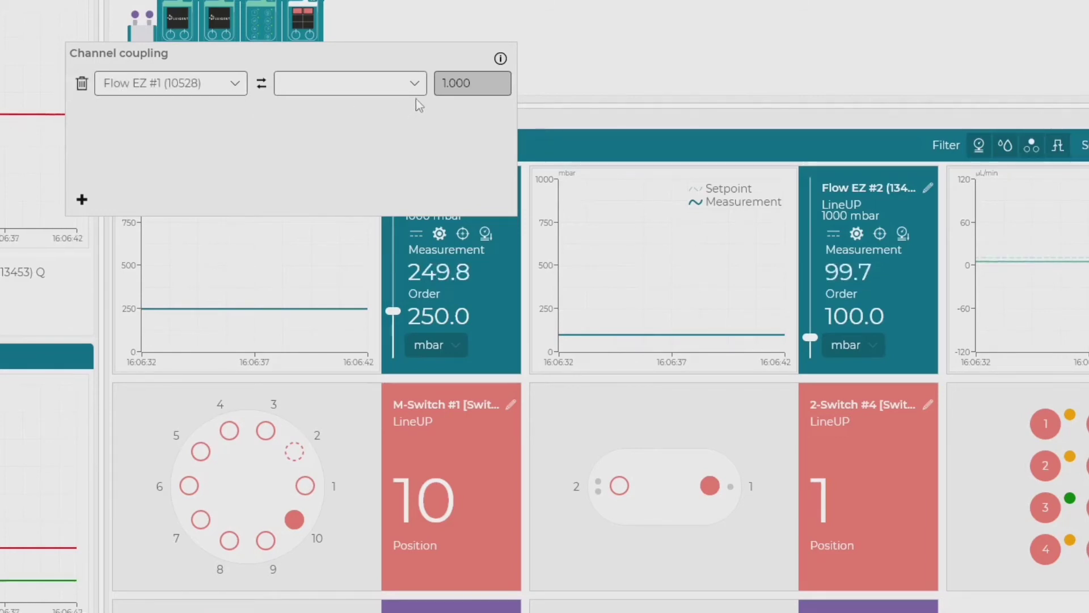
left_click(417, 84)
left_click(349, 133)
double_click(451, 83)
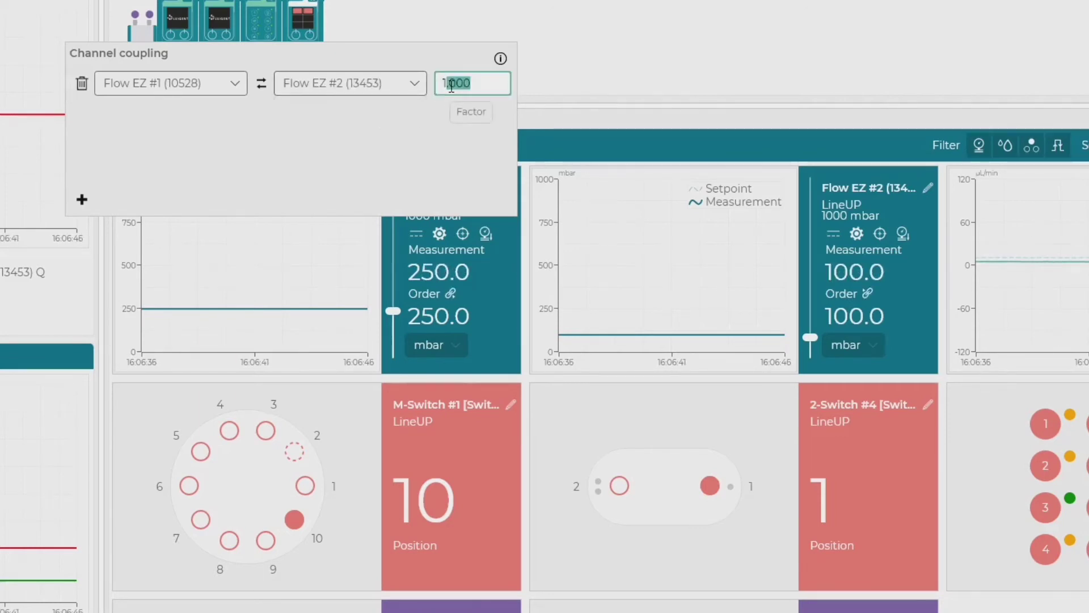
type("2")
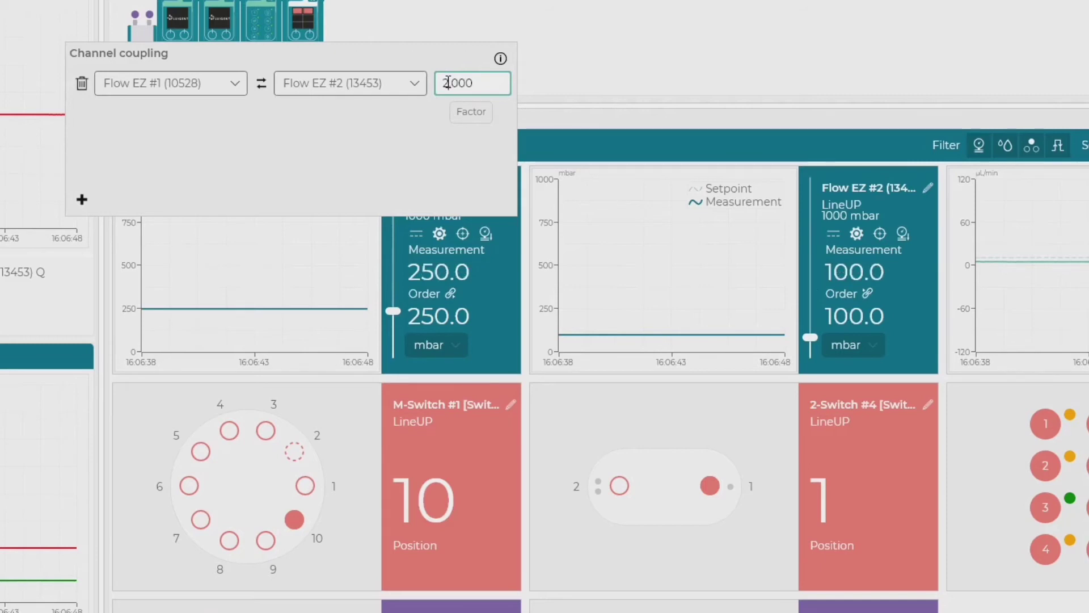
left_click(648, 45)
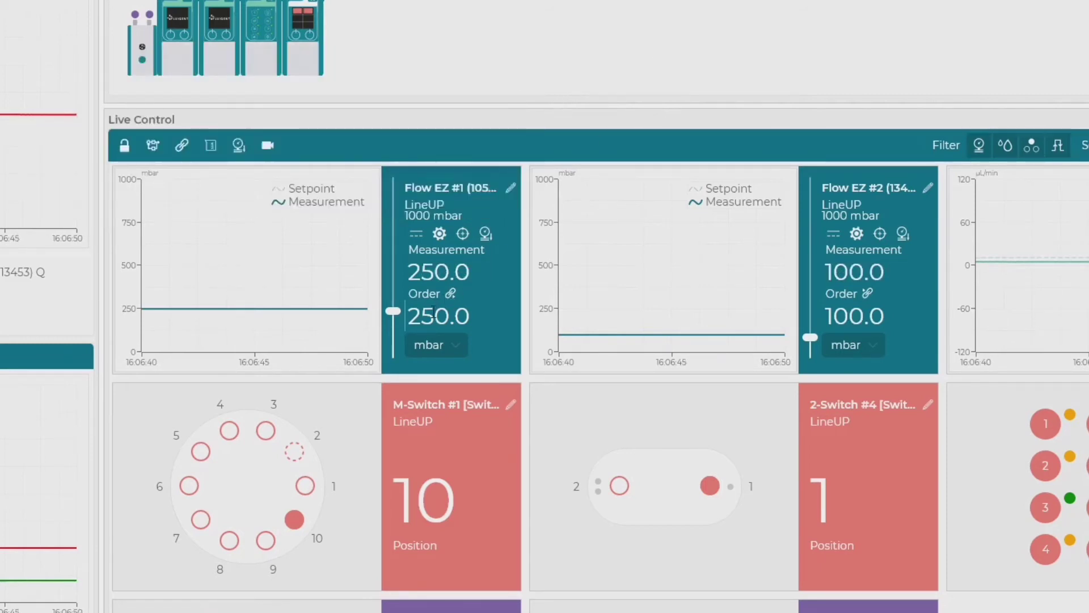
Set Flow EZ #1's order to 500 mbar, then lower Flow EZ #2 to about 256 mbar.
double_click(429, 316)
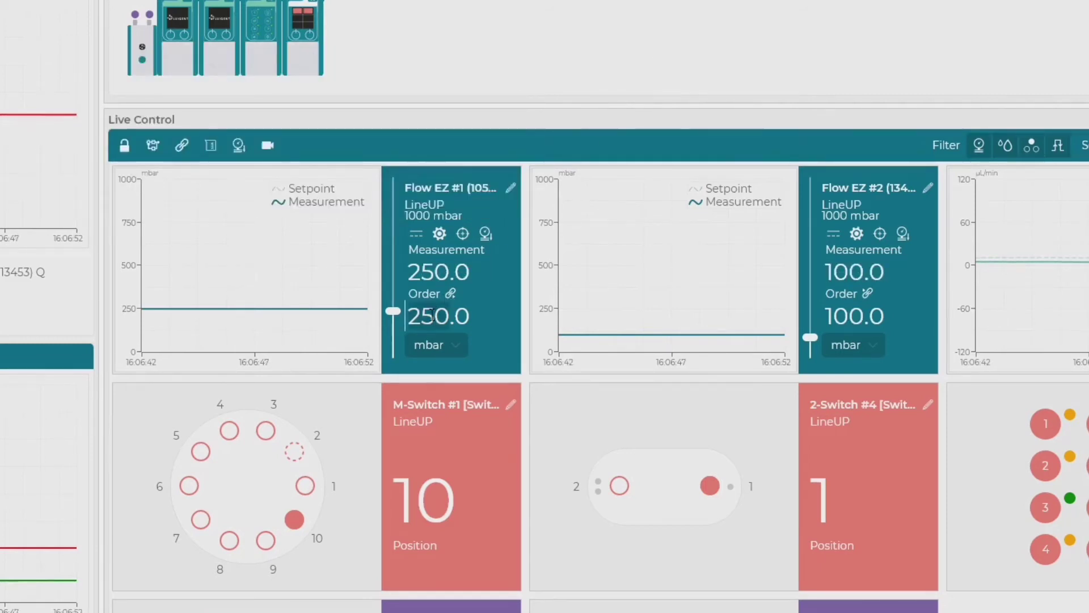
type("500")
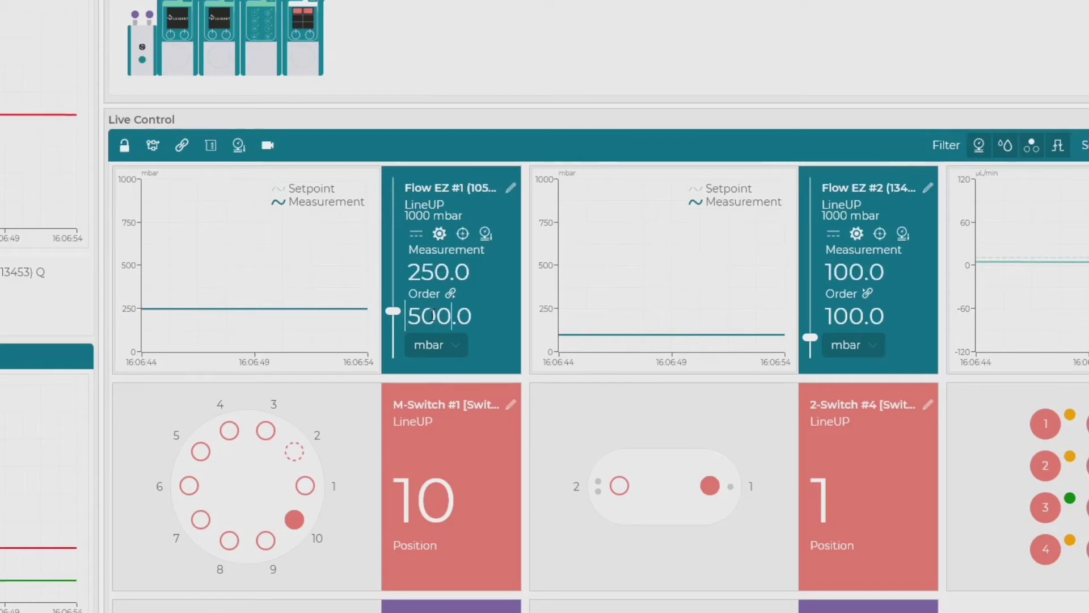
key("Return")
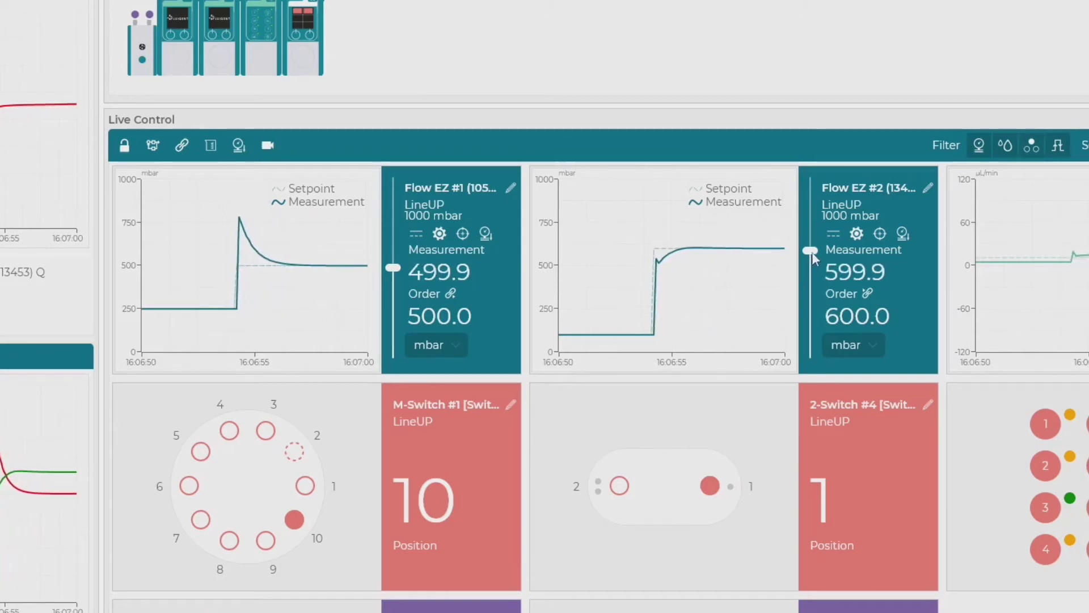
left_click_drag(811, 252, 814, 312)
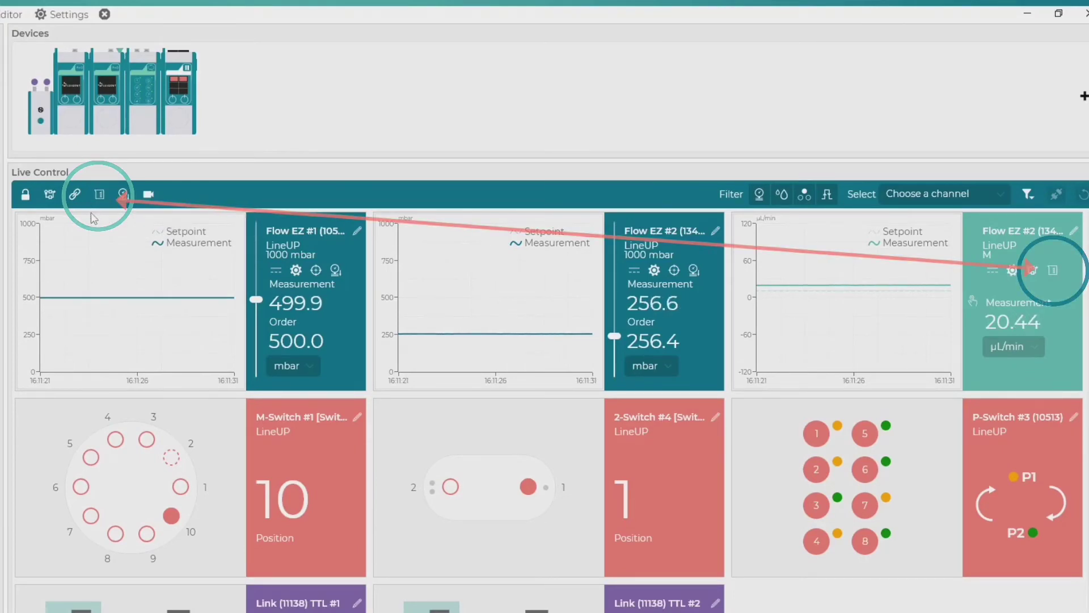
View and dismiss Volume counters, then reset all pressure channel orders to 0 mbar.
left_click(99, 195)
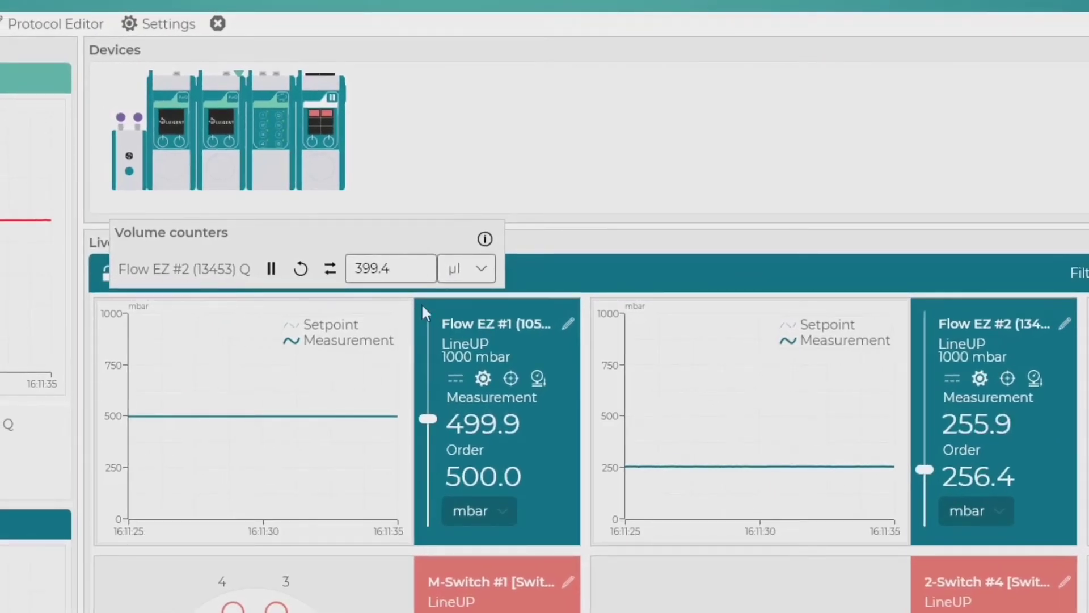
left_click(575, 267)
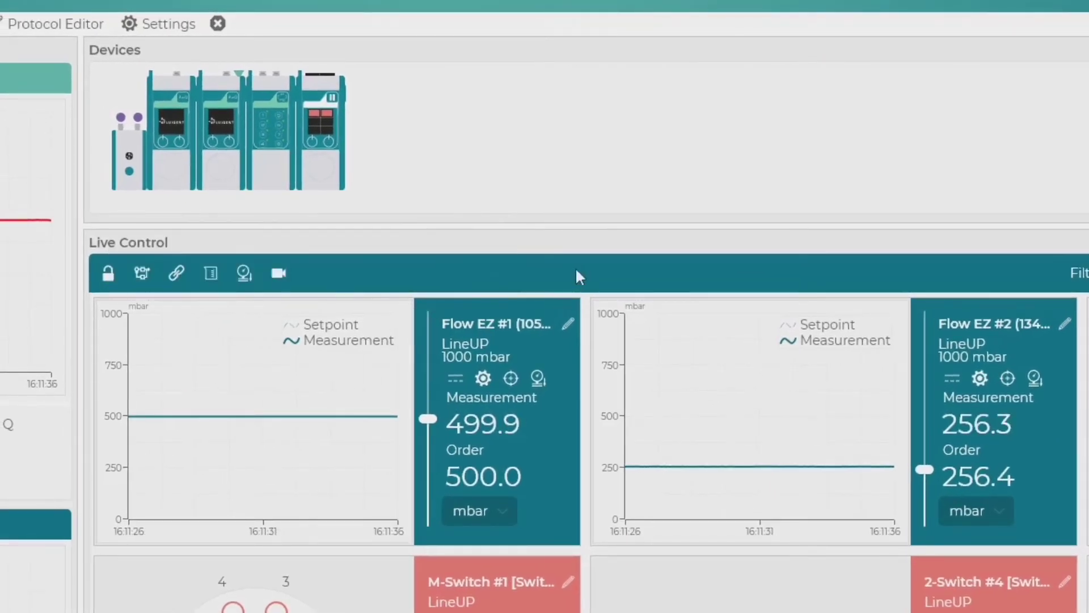
left_click(244, 273)
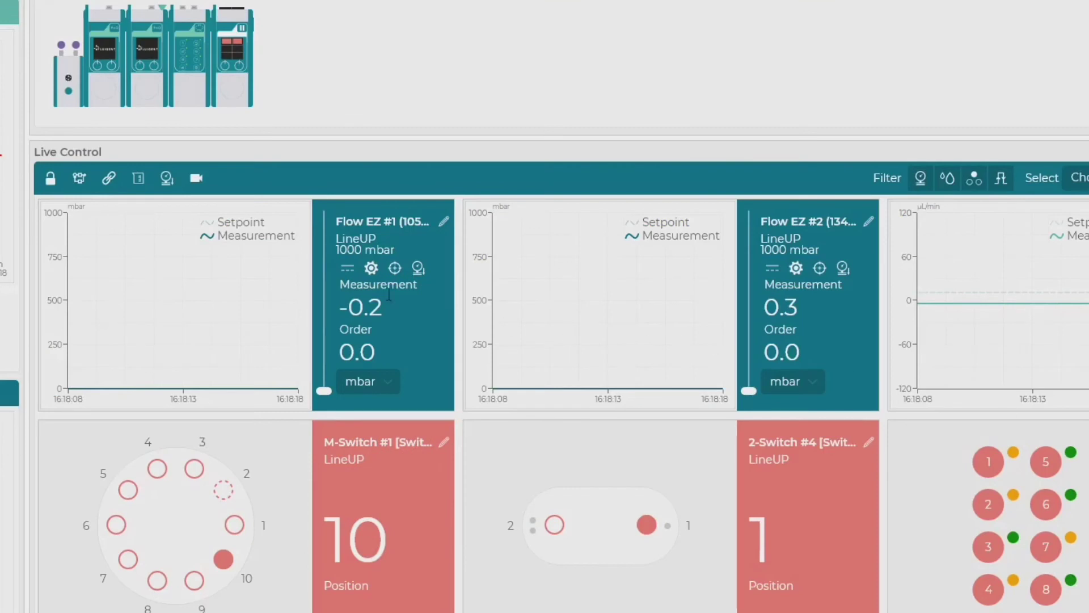
Record all channels to Data_20211021_161822_0001.csv, then stop the recording.
left_click(202, 181)
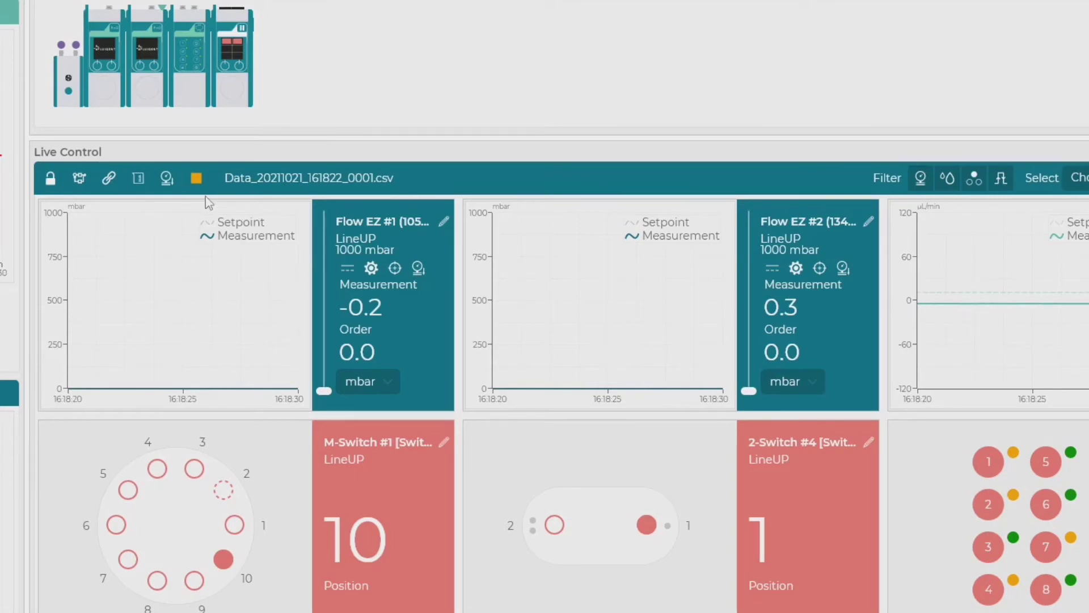
left_click(196, 177)
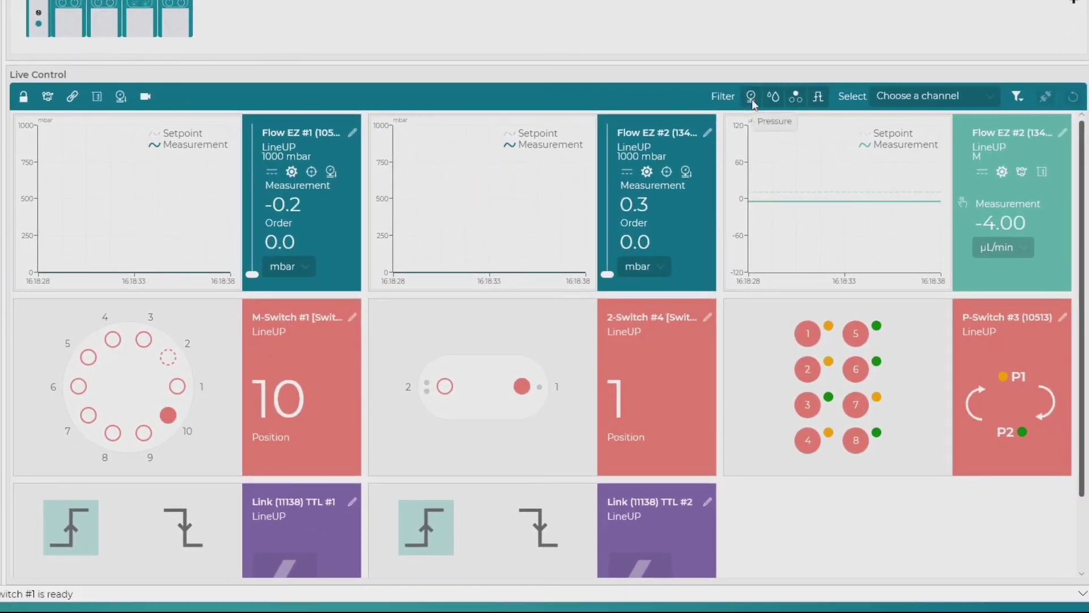
left_click(752, 97)
left_click(817, 96)
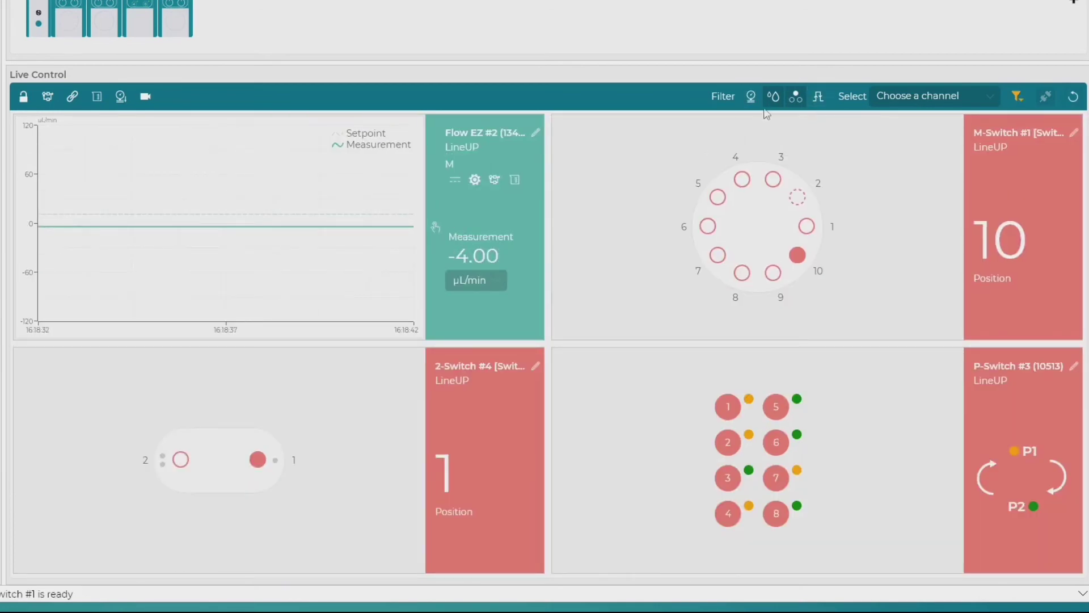
left_click(751, 97)
left_click(818, 96)
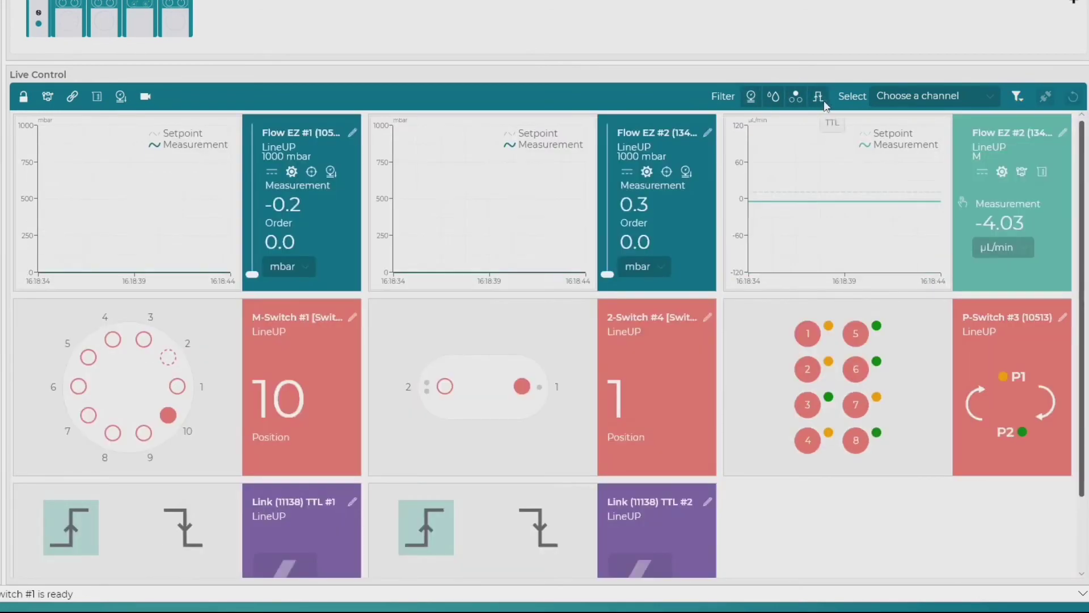
left_click(917, 95)
left_click(927, 121)
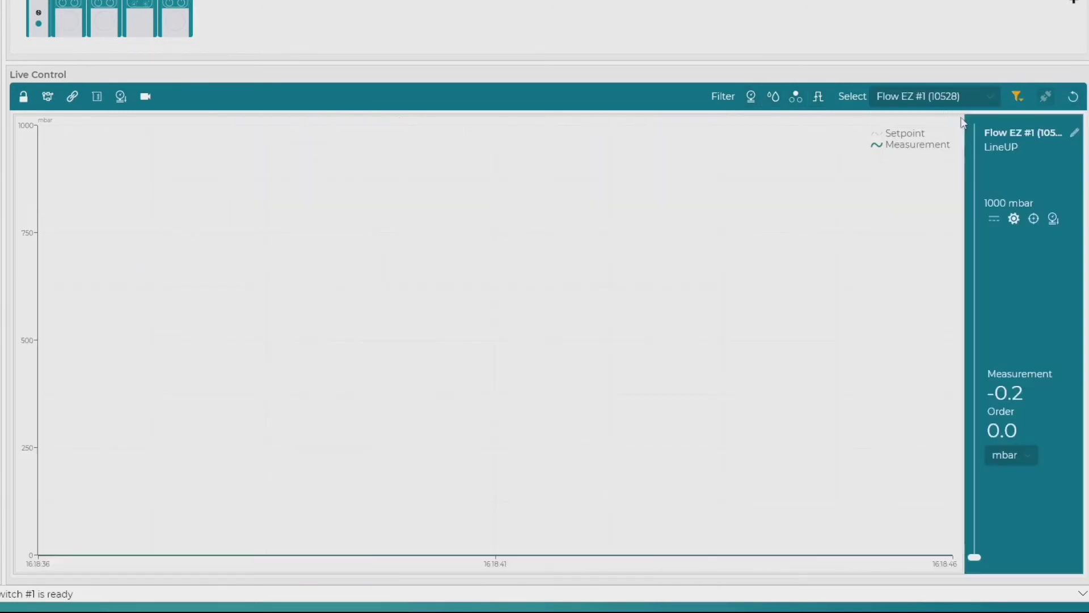
left_click(1016, 95)
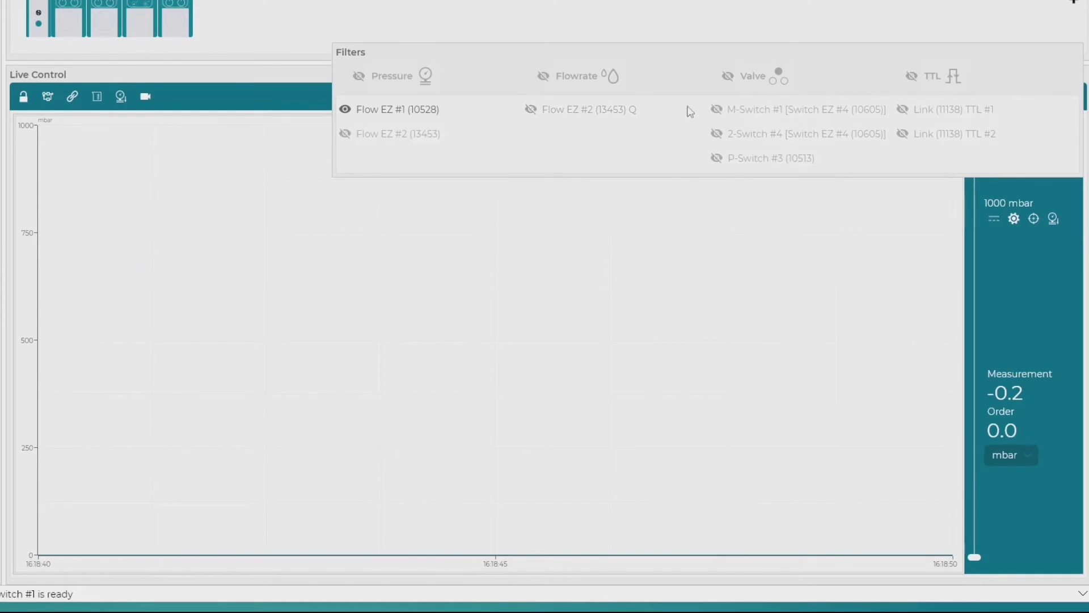
left_click(587, 109)
left_click(904, 109)
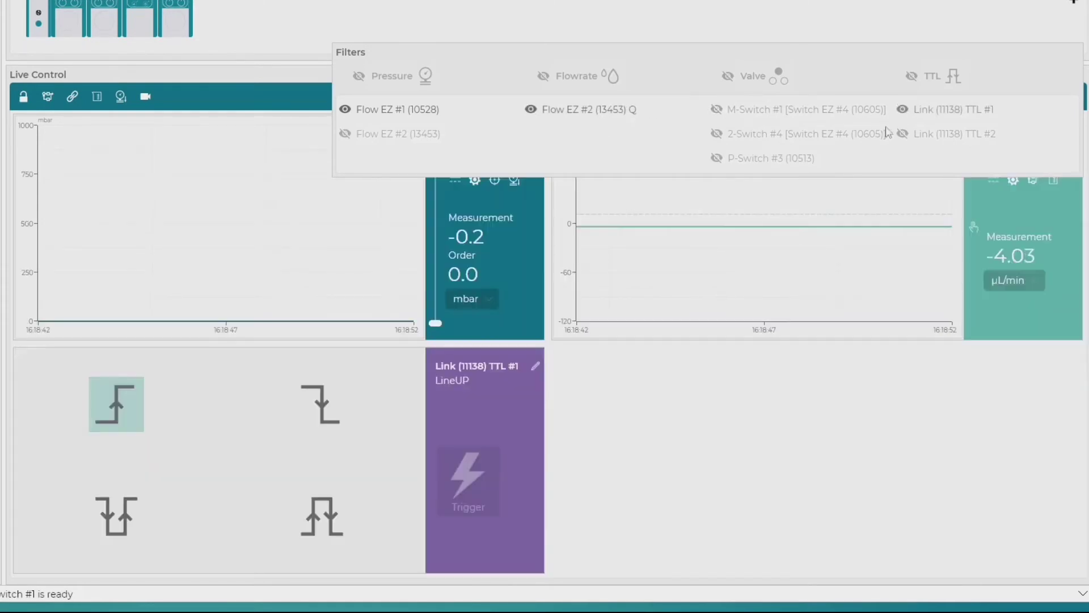
left_click(852, 496)
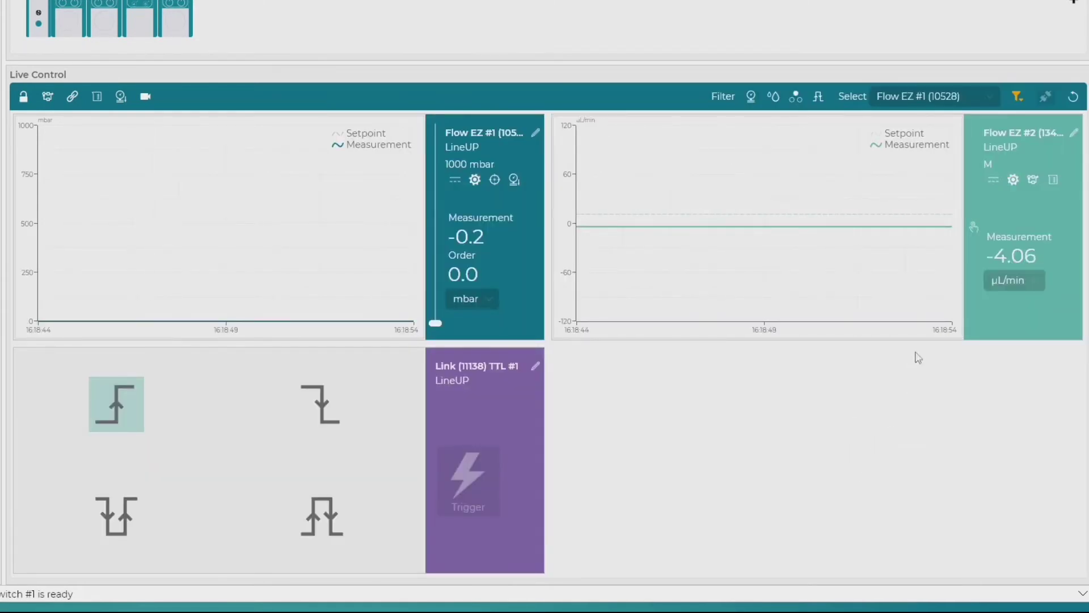
left_click(1074, 96)
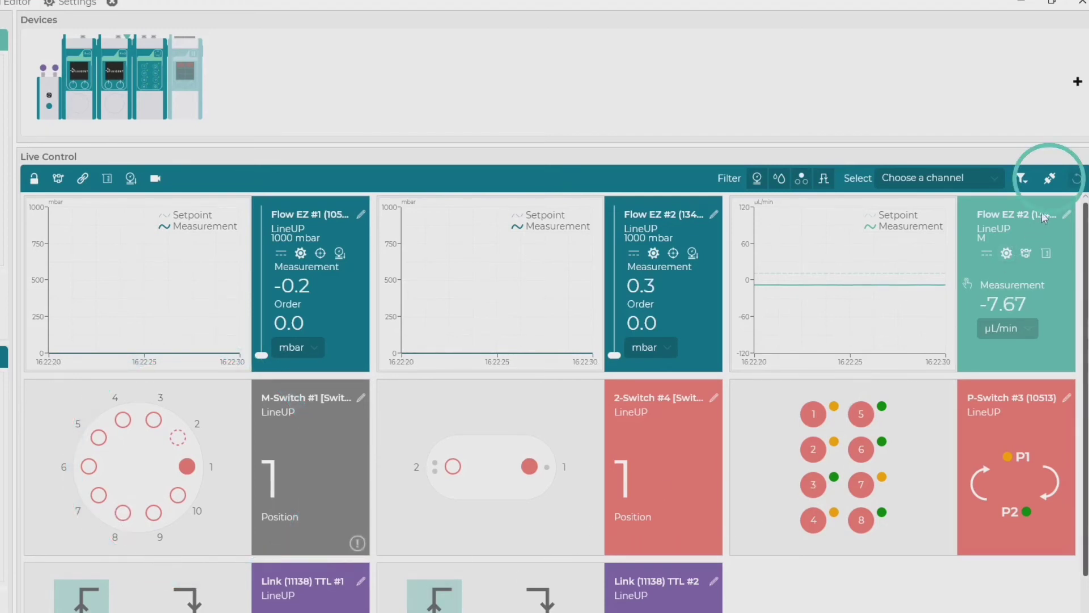
left_click(1049, 179)
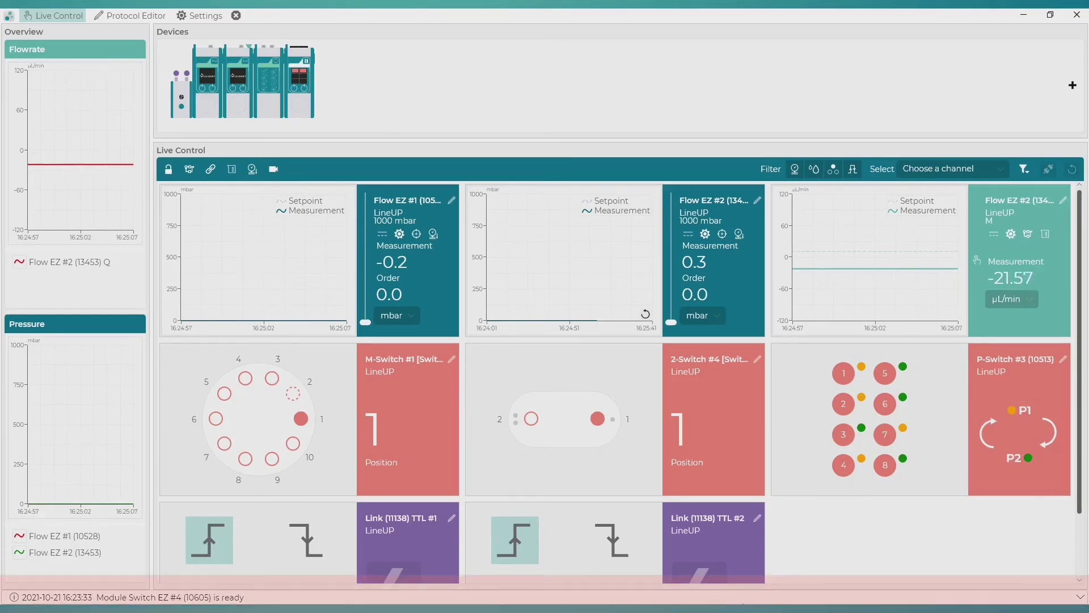
left_click(1080, 597)
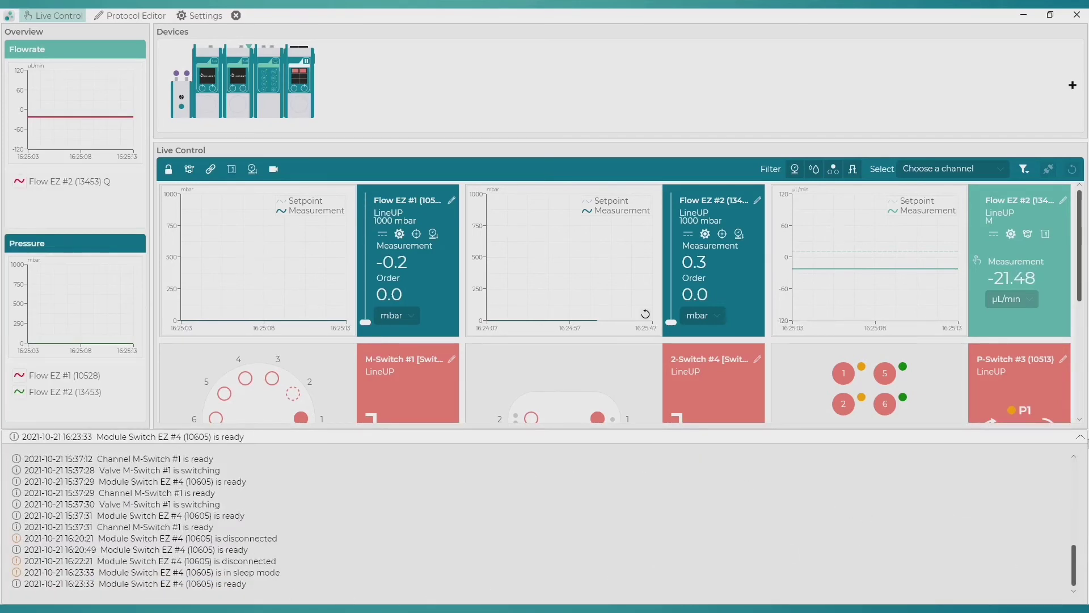
left_click(1079, 440)
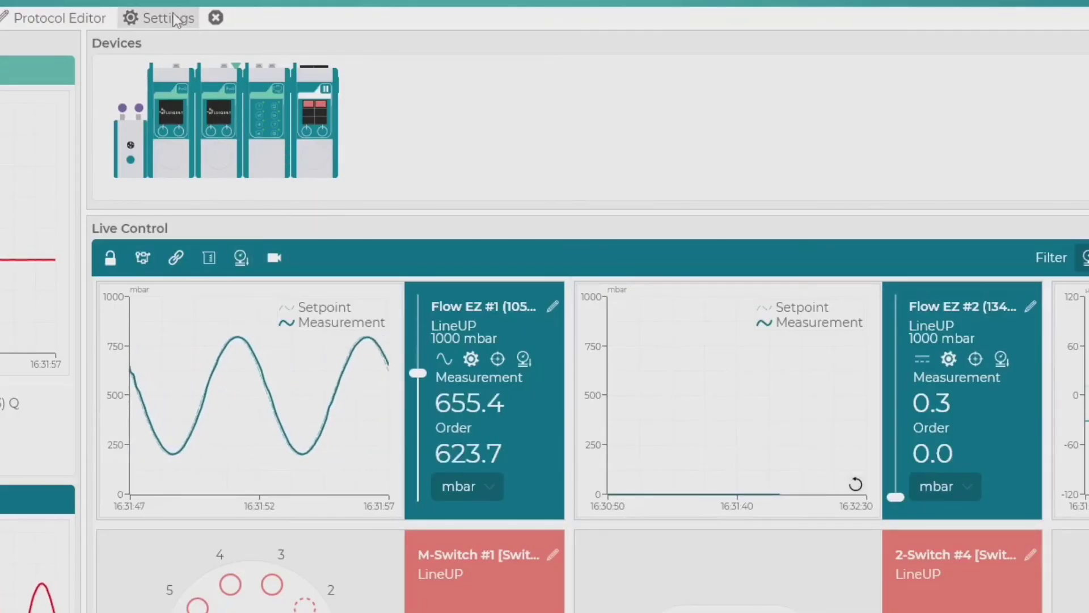
In Settings, rename profile1 to Lab1 and show its Chart tab with history size 36000.
left_click(169, 18)
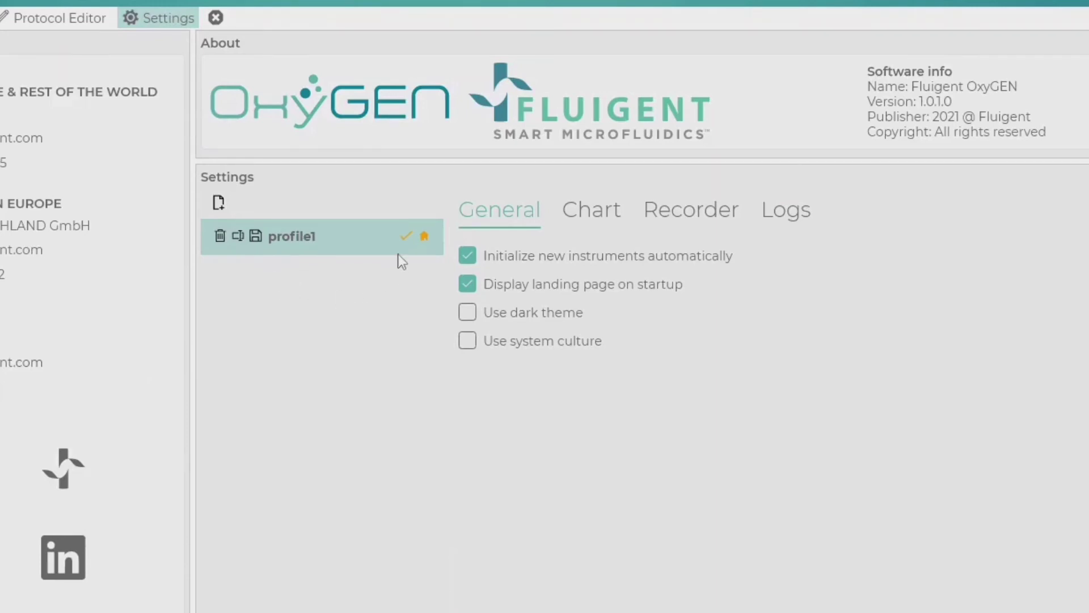
left_click(237, 237)
type("Lab1")
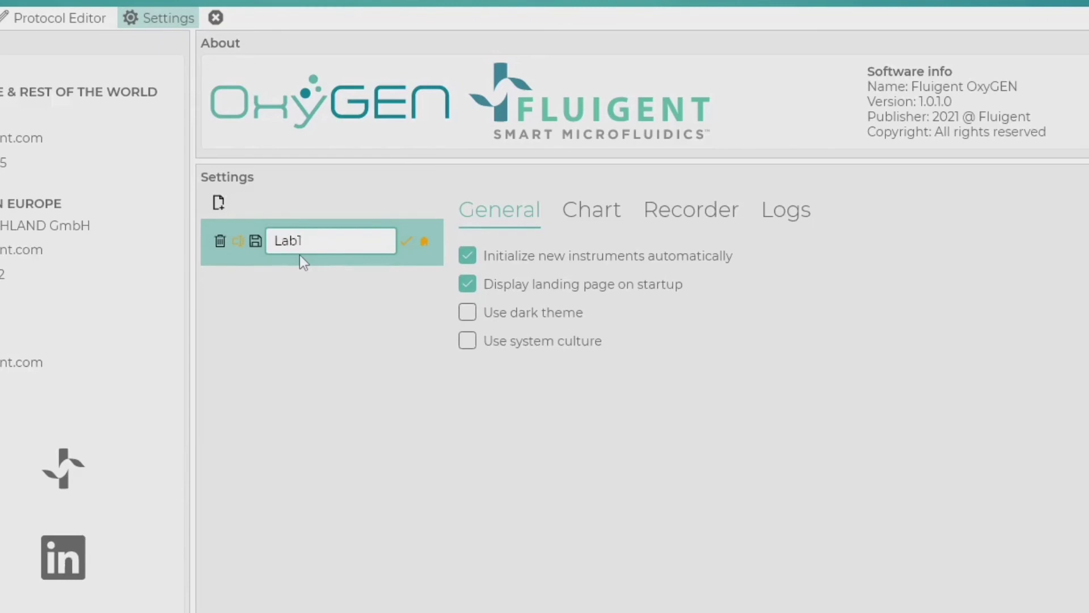
left_click(406, 240)
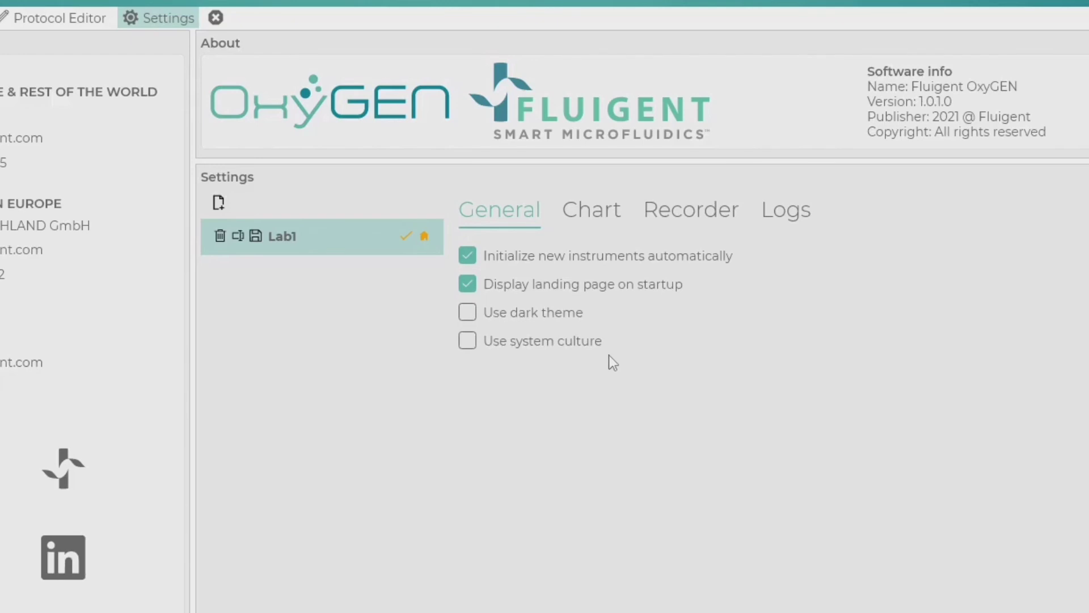
left_click(606, 215)
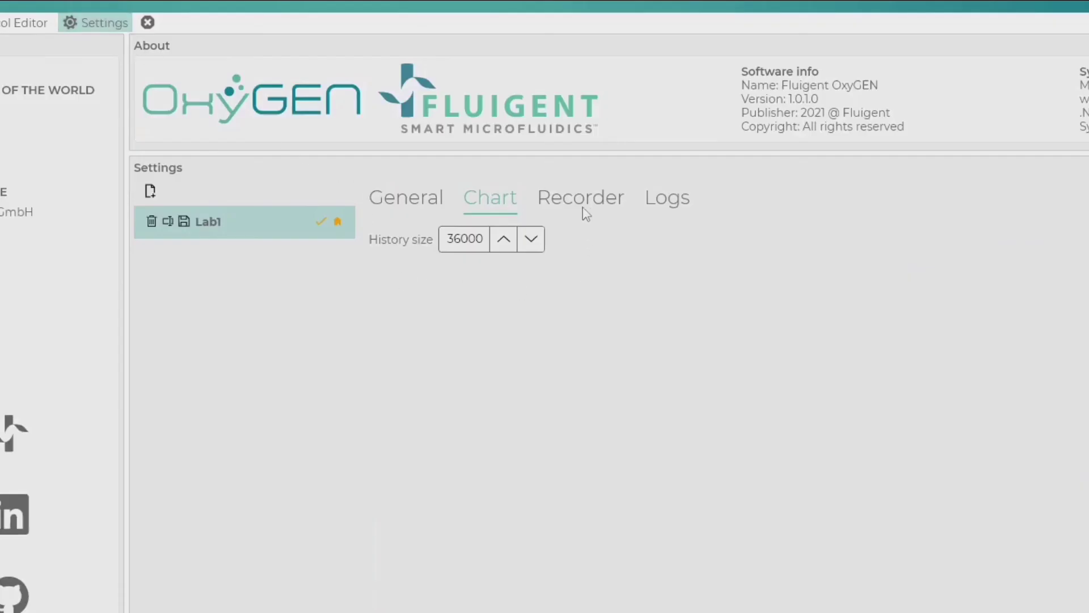
Review Lab1's Recorder settings, keeping Semicolon column separator and dot decimal separator.
left_click(586, 205)
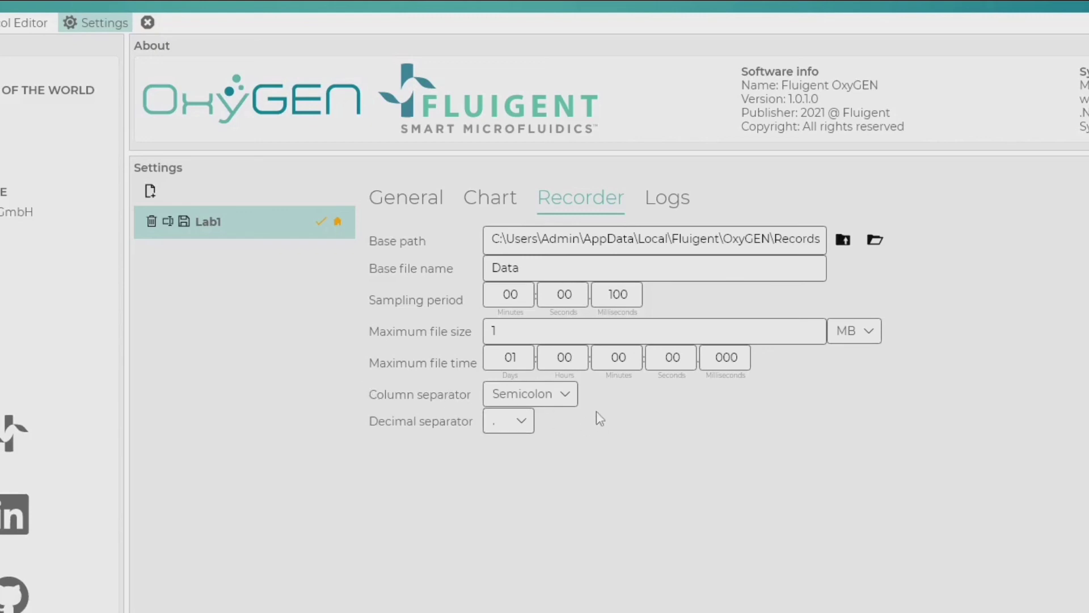
left_click(566, 394)
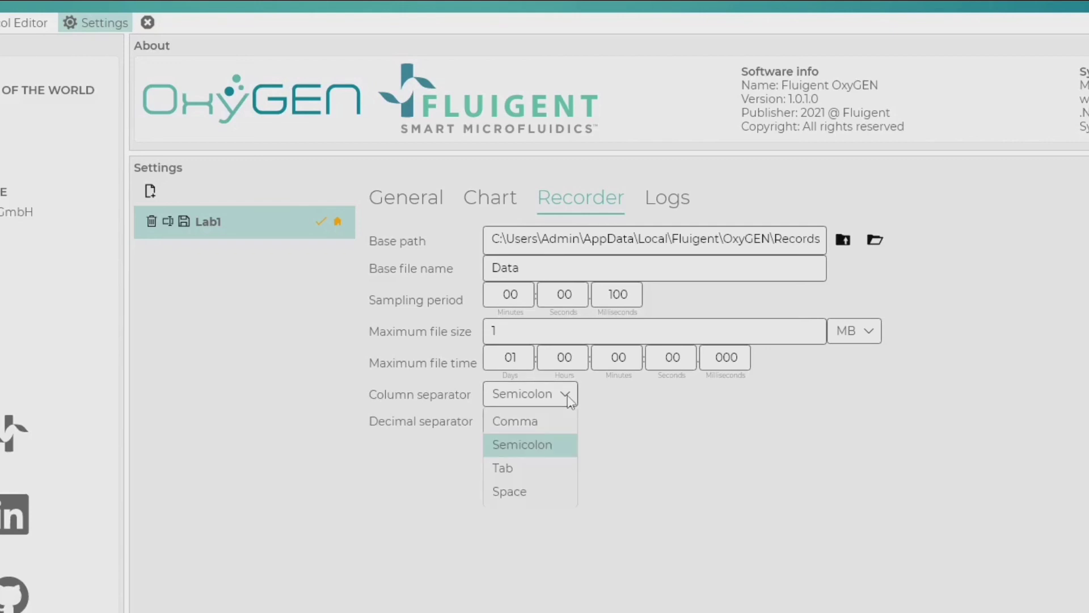
left_click(569, 397)
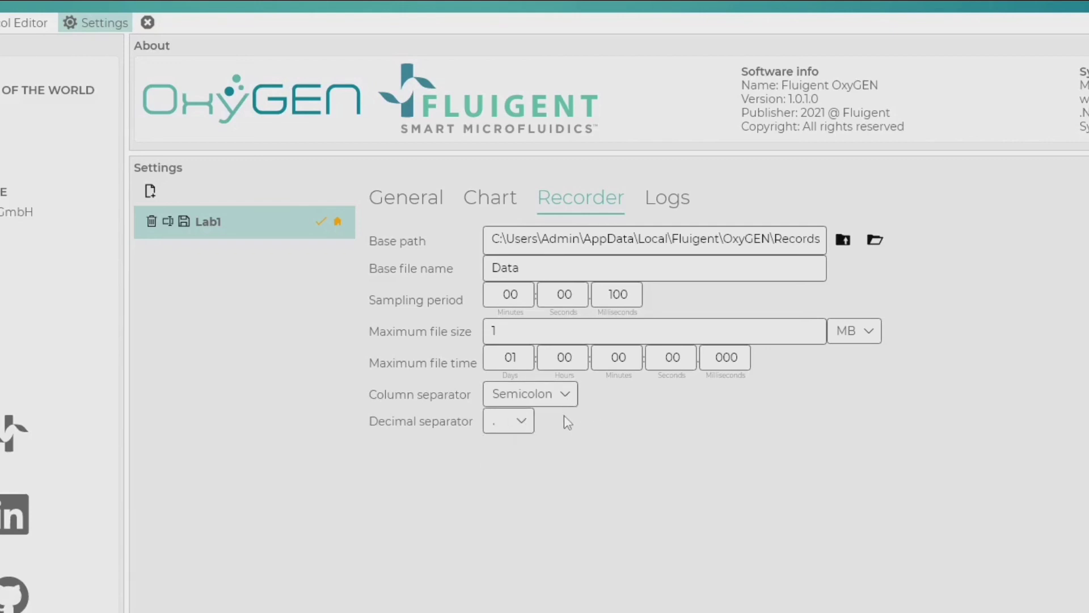
left_click(523, 422)
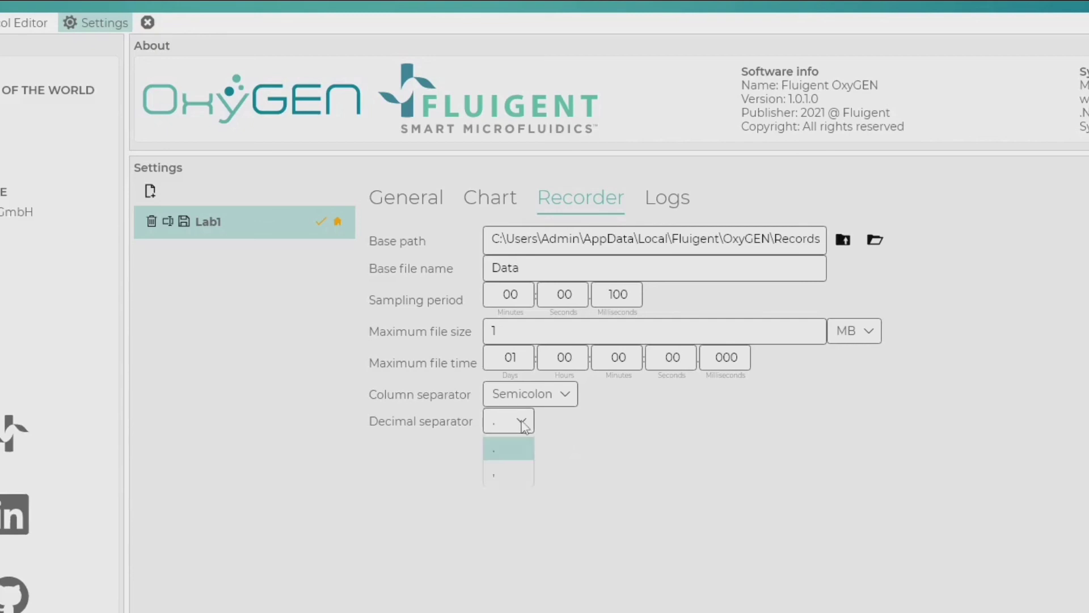
left_click(525, 425)
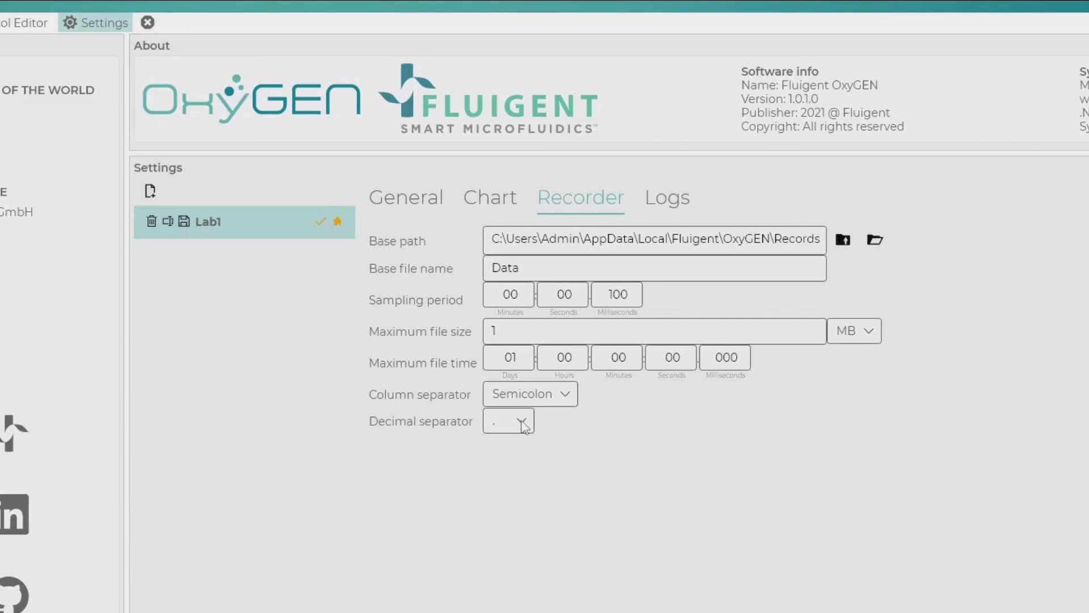
Show Lab1's Logs settings and set Log to file to Error level and above.
left_click(667, 198)
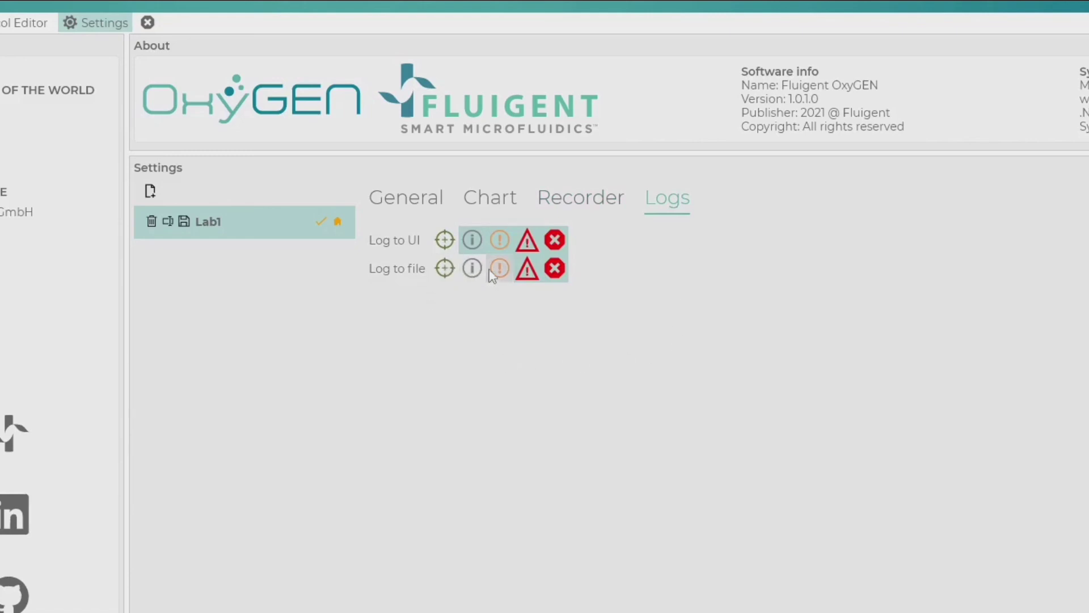
left_click(527, 269)
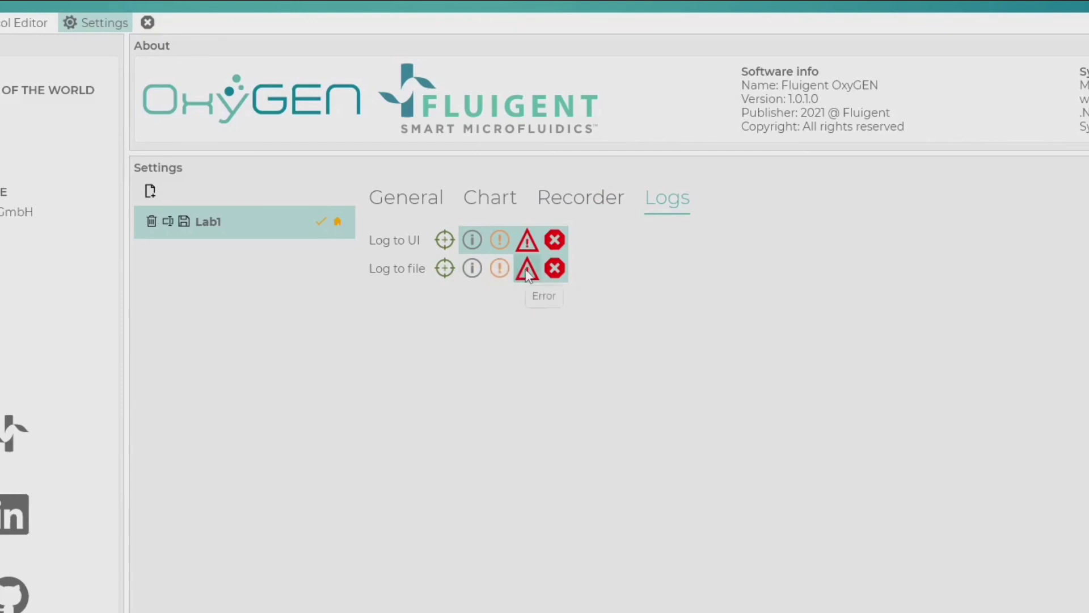